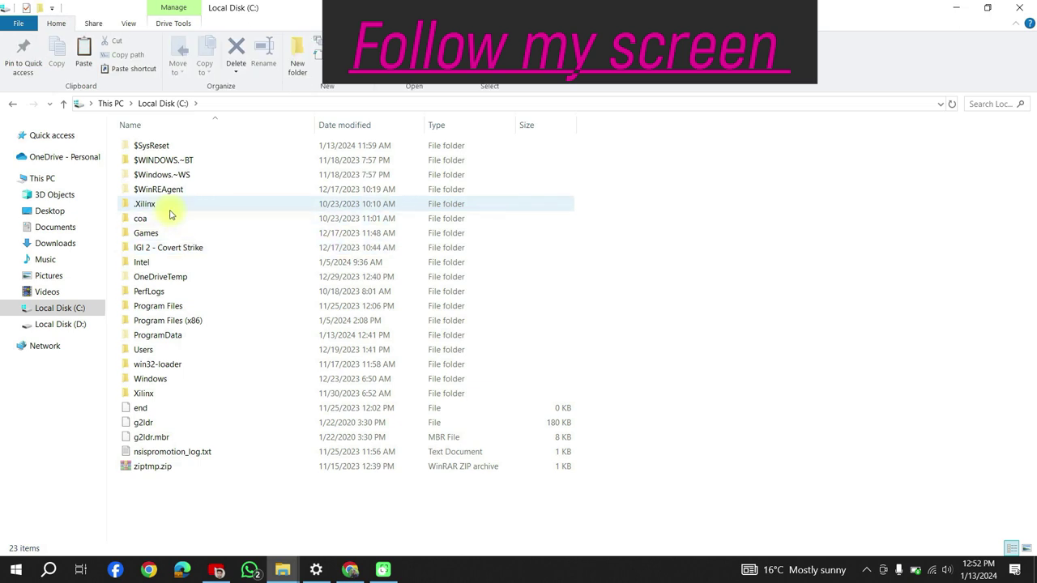
# Open the user's profile folder inside the Users folder on Local Disk (C:).
pyautogui.doubleClick(174, 350)
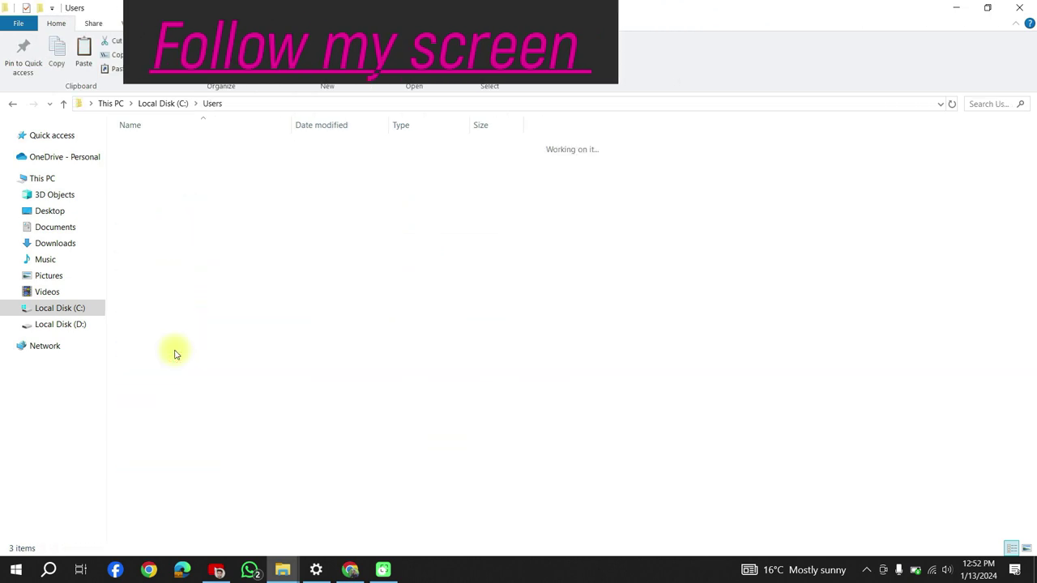
pyautogui.click(157, 163)
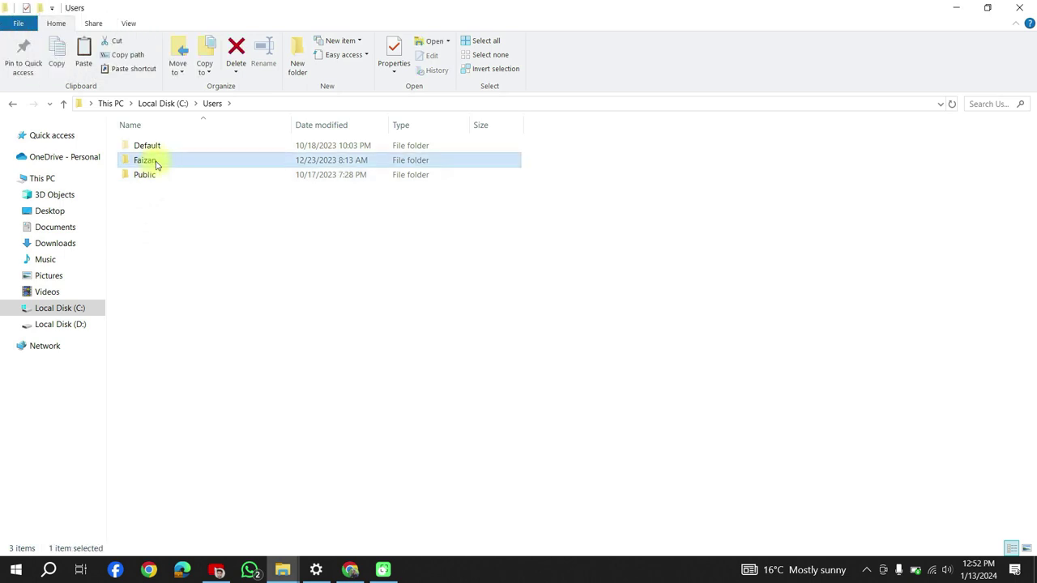
pyautogui.doubleClick(157, 165)
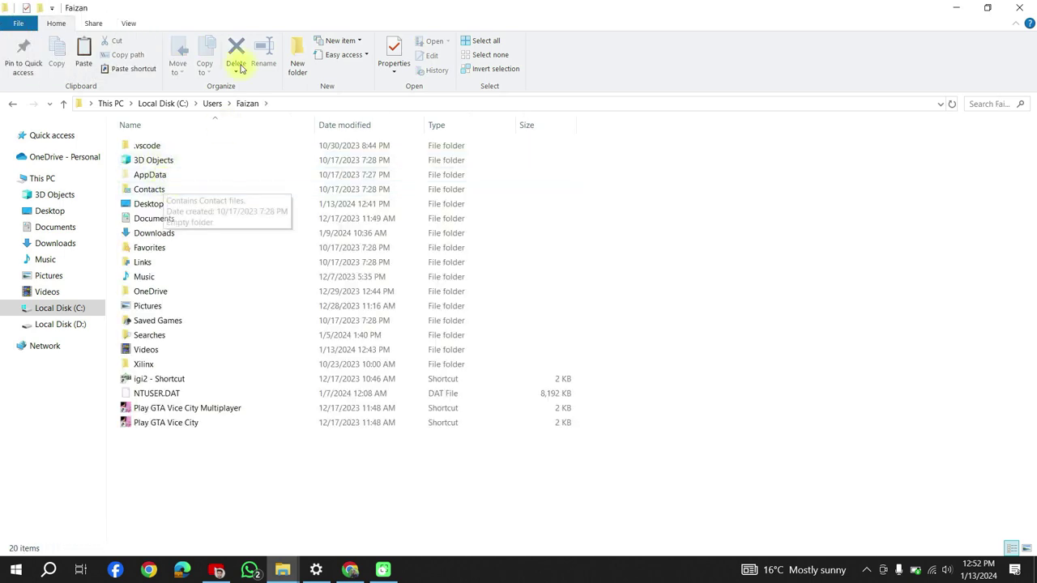
# Set the folder options to show hidden files, folders, and drives, and apply the change.
pyautogui.click(135, 24)
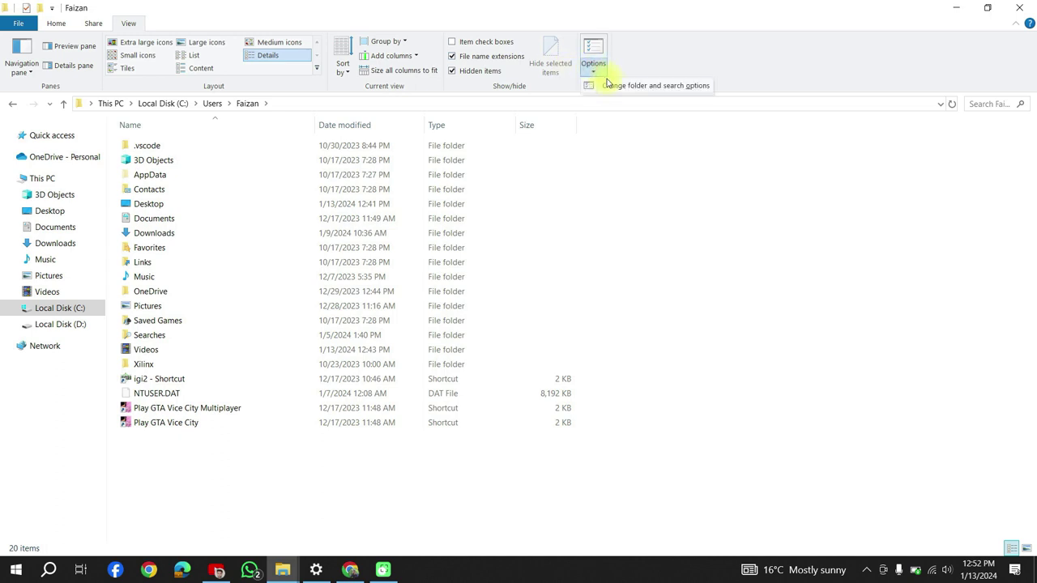
pyautogui.click(612, 87)
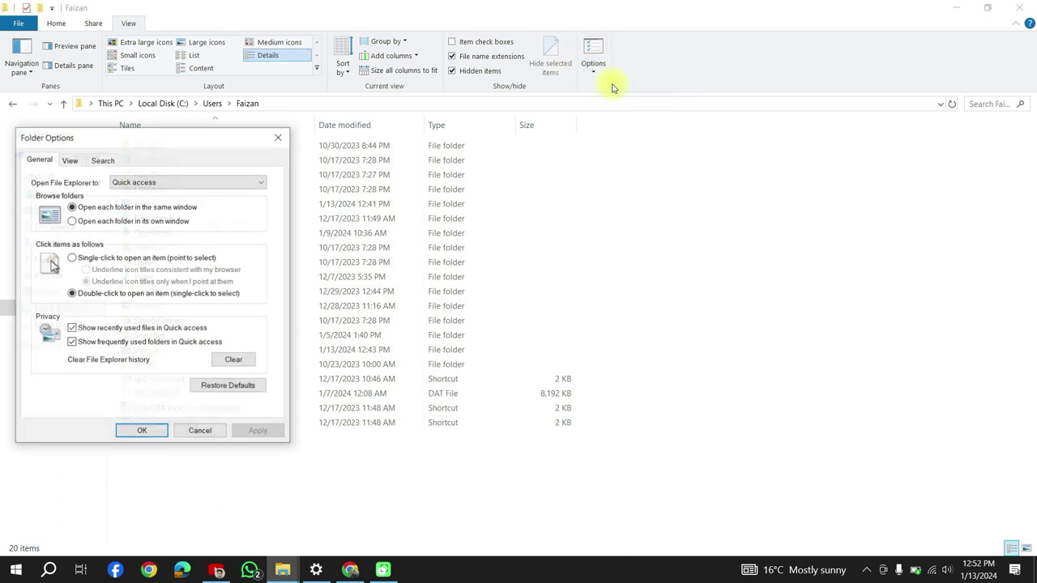
pyautogui.click(71, 161)
pyautogui.click(135, 337)
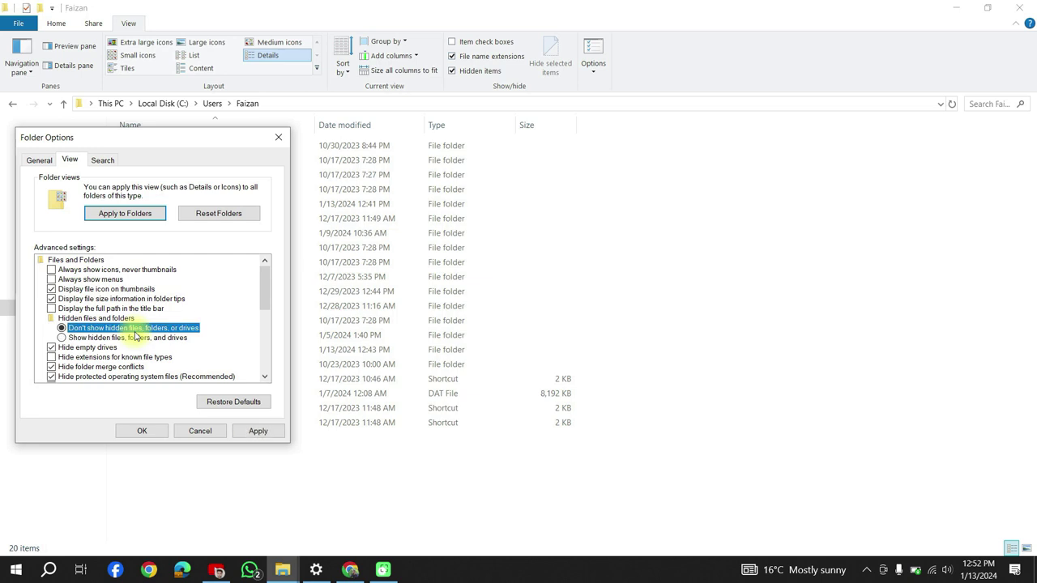
pyautogui.click(255, 430)
pyautogui.click(142, 431)
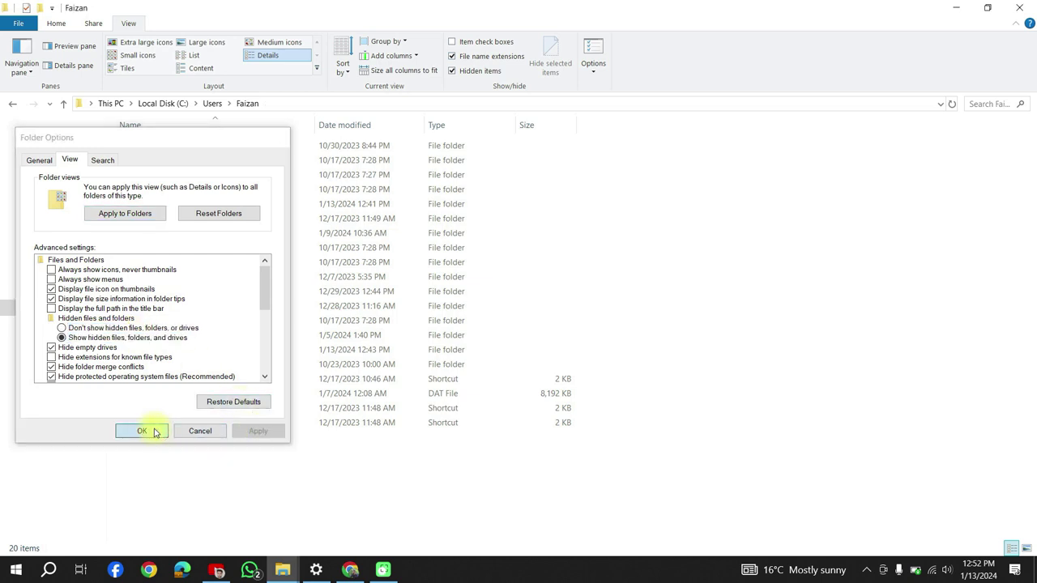
# Open the Google folder inside AppData\Local of the user's profile.
pyautogui.click(161, 176)
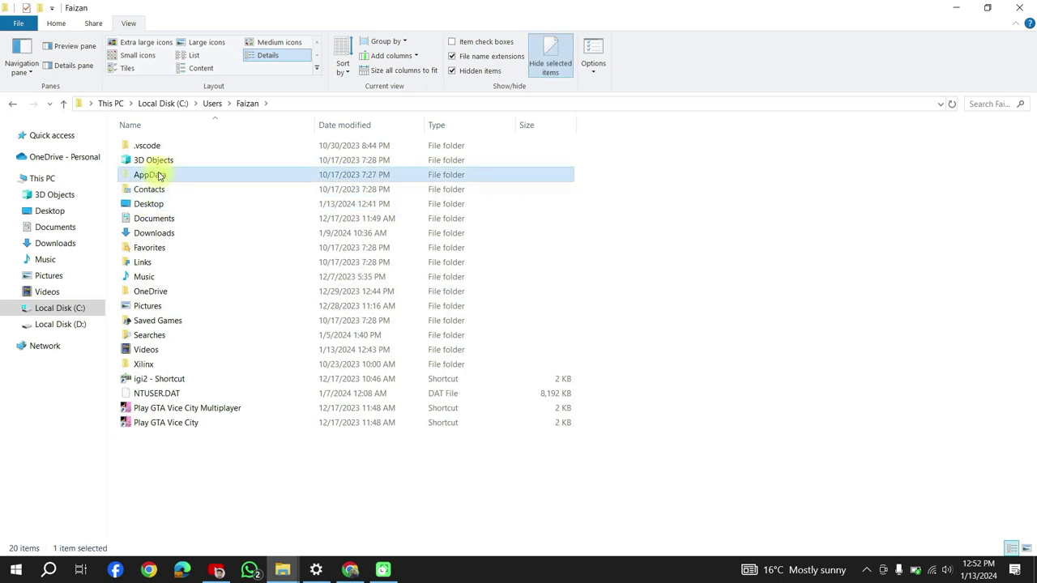
pyautogui.doubleClick(160, 176)
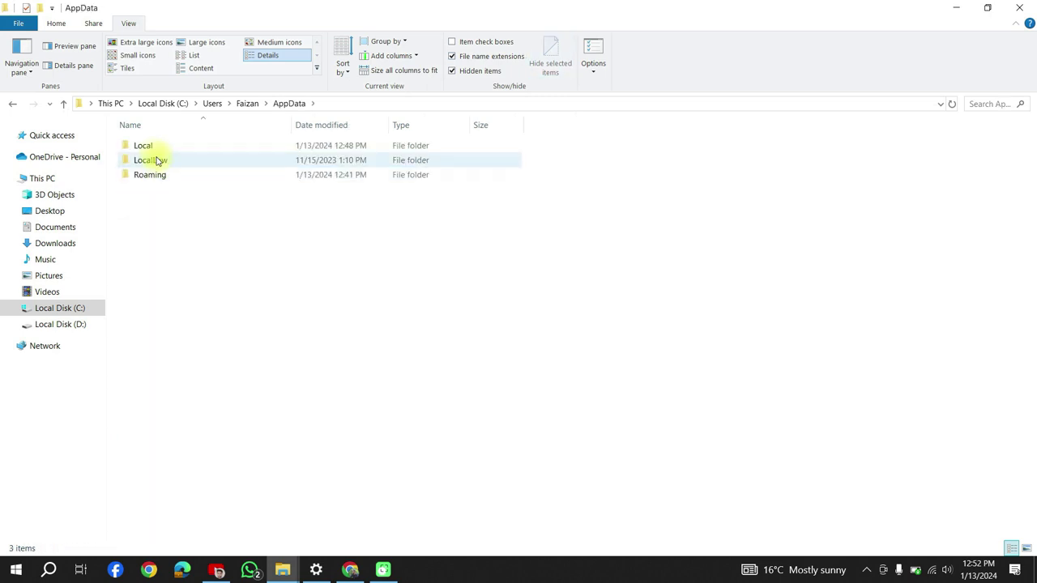
pyautogui.click(170, 145)
pyautogui.doubleClick(185, 149)
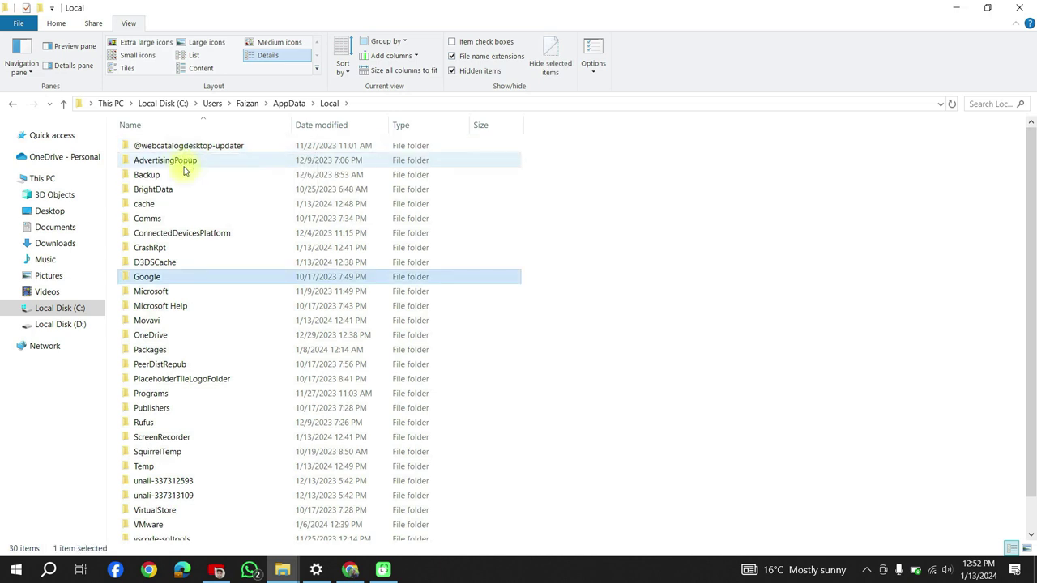
pyautogui.click(233, 282)
pyautogui.doubleClick(234, 280)
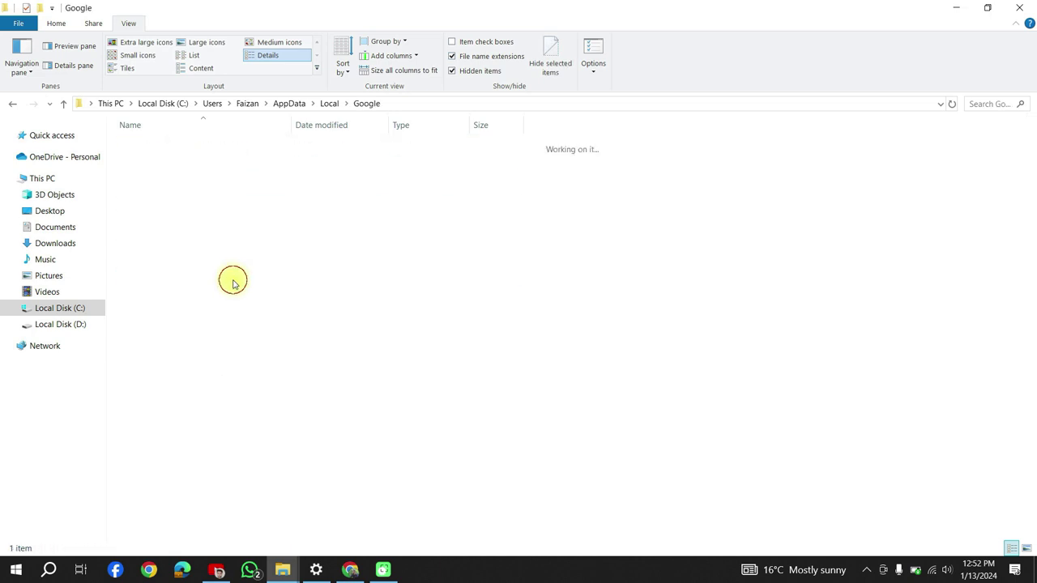
# Go into Chrome\User Data and open the Default profile folder.
pyautogui.click(162, 149)
pyautogui.click(161, 149)
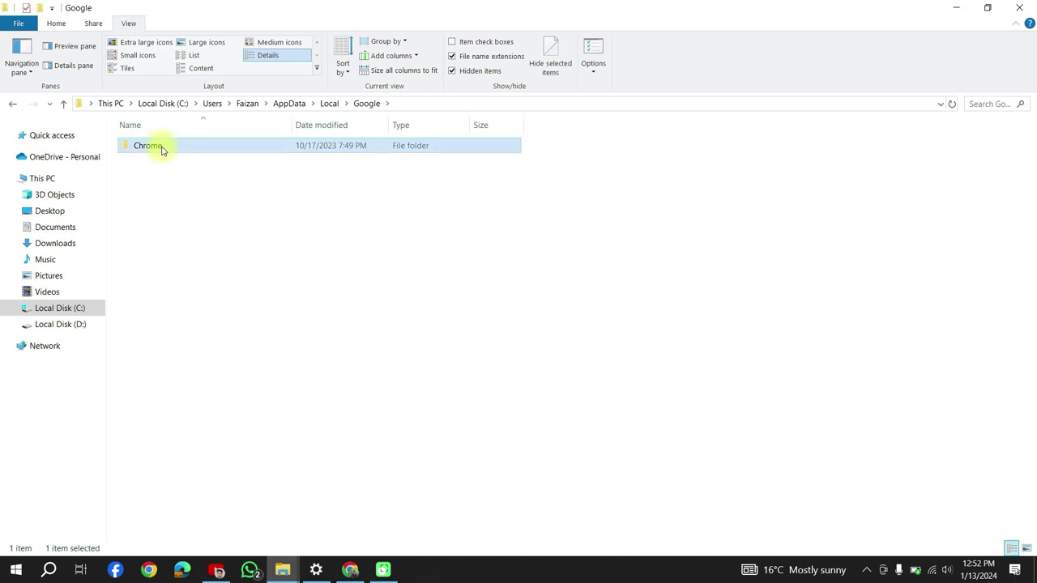
pyautogui.doubleClick(161, 149)
pyautogui.click(162, 149)
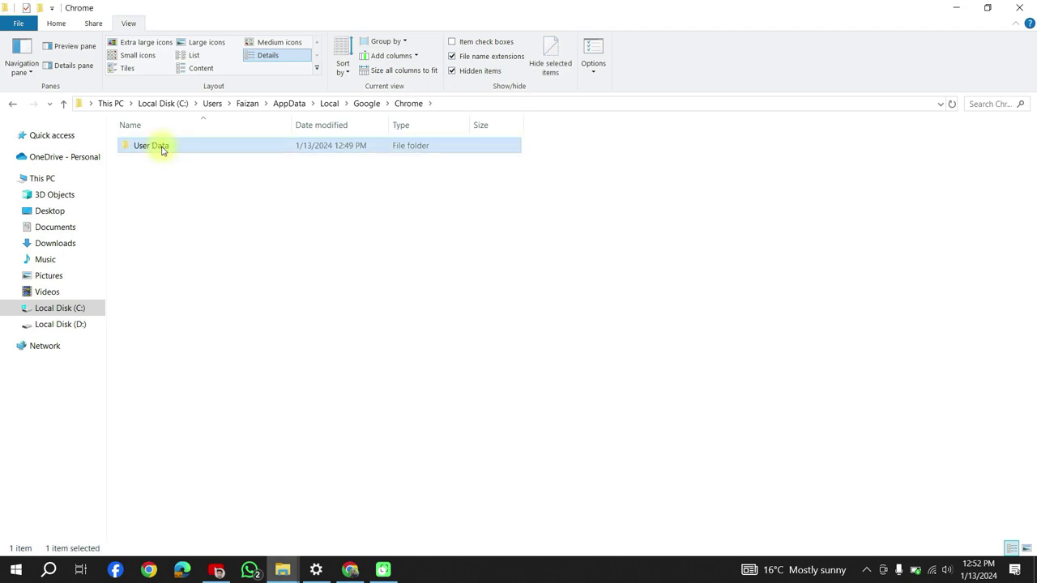
pyautogui.doubleClick(161, 149)
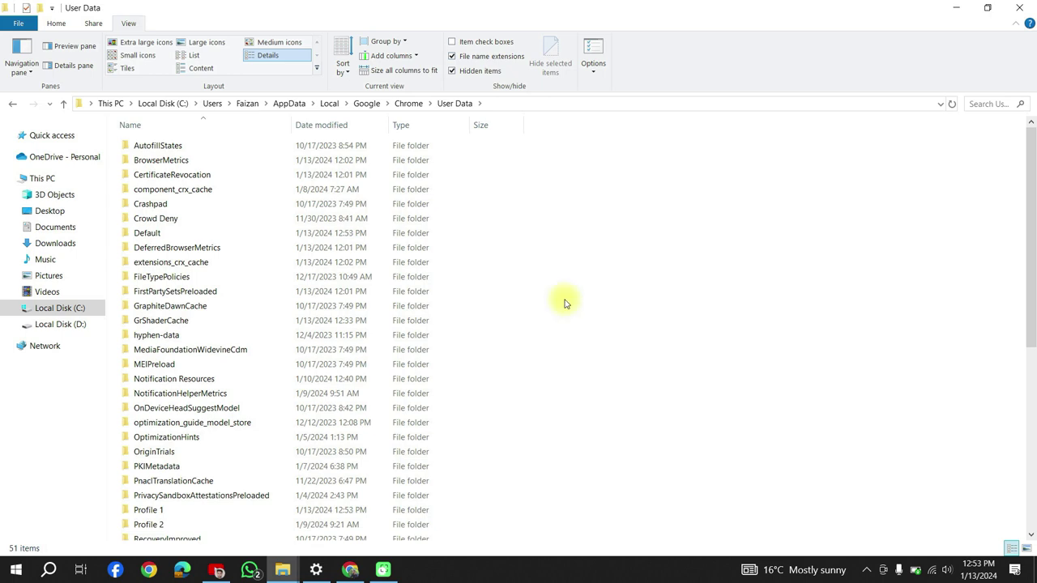
pyautogui.click(164, 233)
pyautogui.doubleClick(162, 234)
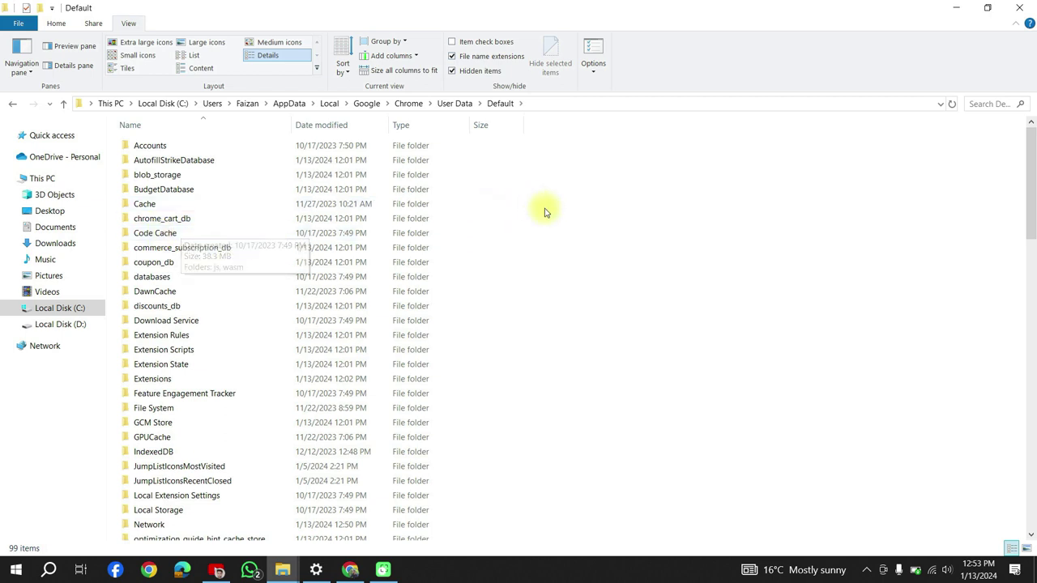
# Open the IndexedDB folder and copy both https_www.youtube.com_0.indexeddb folders.
pyautogui.press('i')
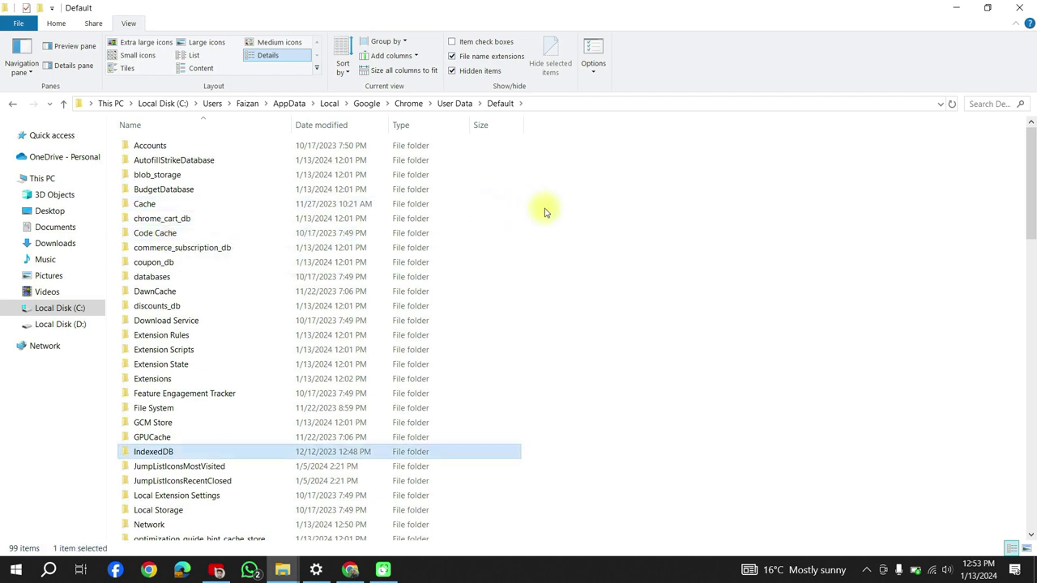
pyautogui.doubleClick(194, 451)
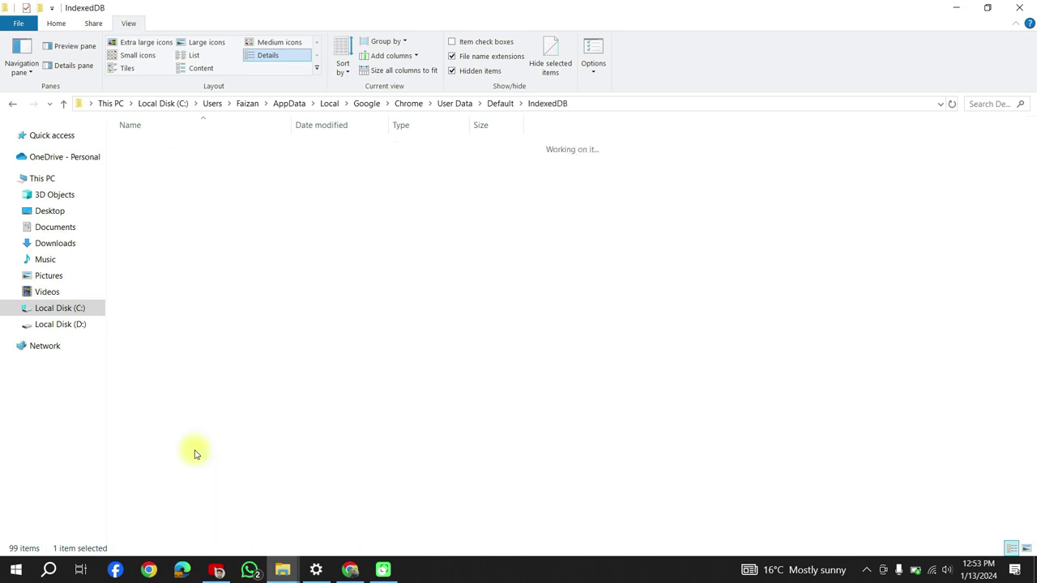
pyautogui.click(196, 276)
pyautogui.click(206, 304)
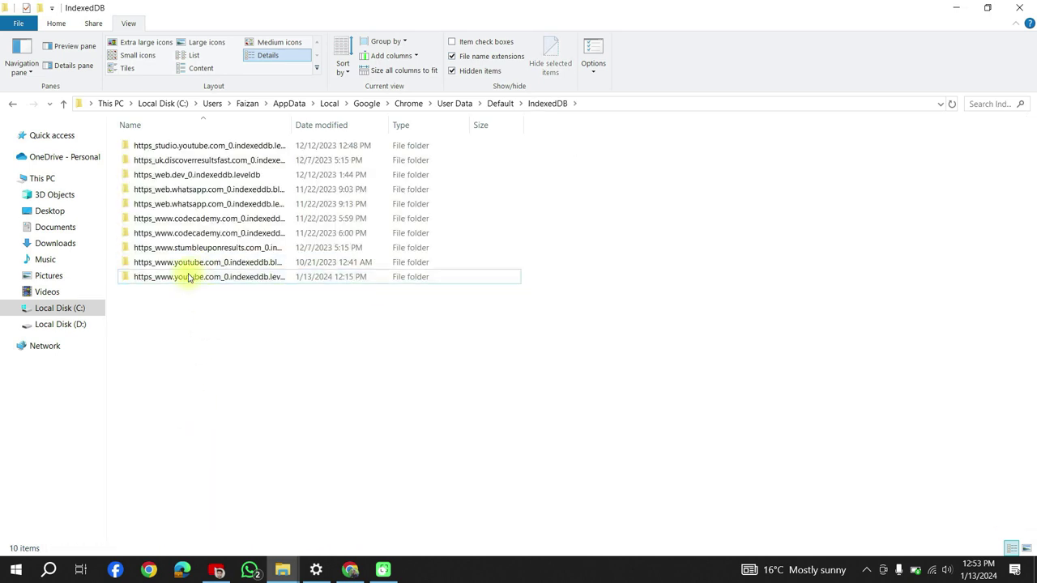
pyautogui.moveTo(179, 290); pyautogui.dragTo(164, 264)
pyautogui.rightClick(165, 264)
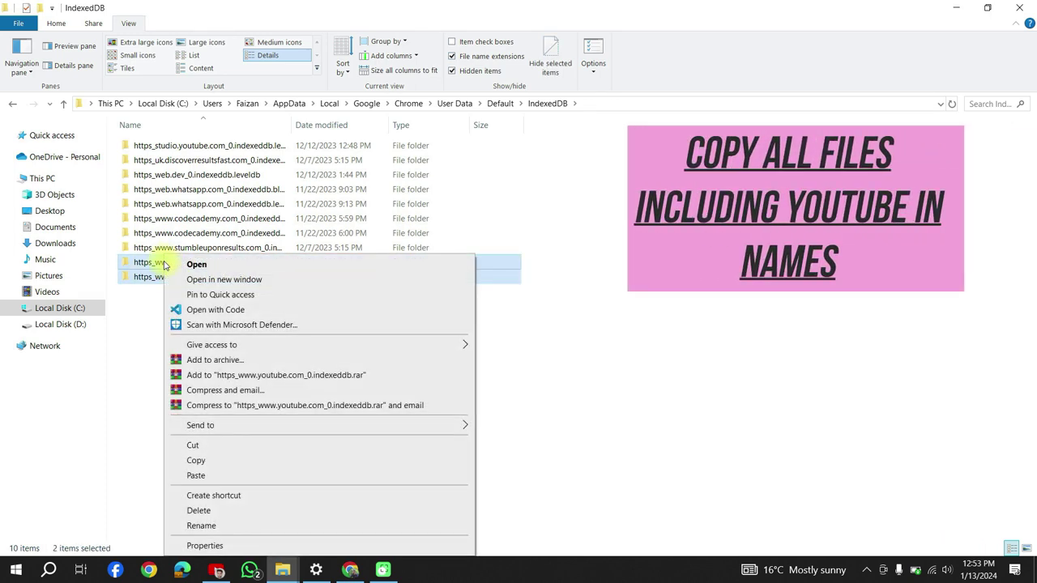
pyautogui.click(211, 462)
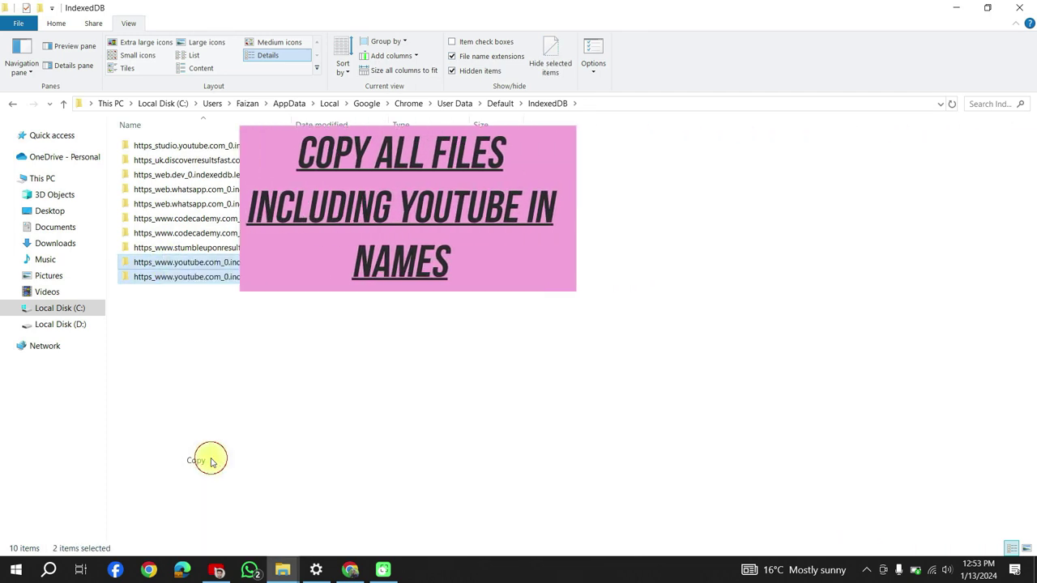
# Create a new folder with the default name on Local Disk (D:) and paste the copied YouTube folders into it.
pyautogui.click(89, 329)
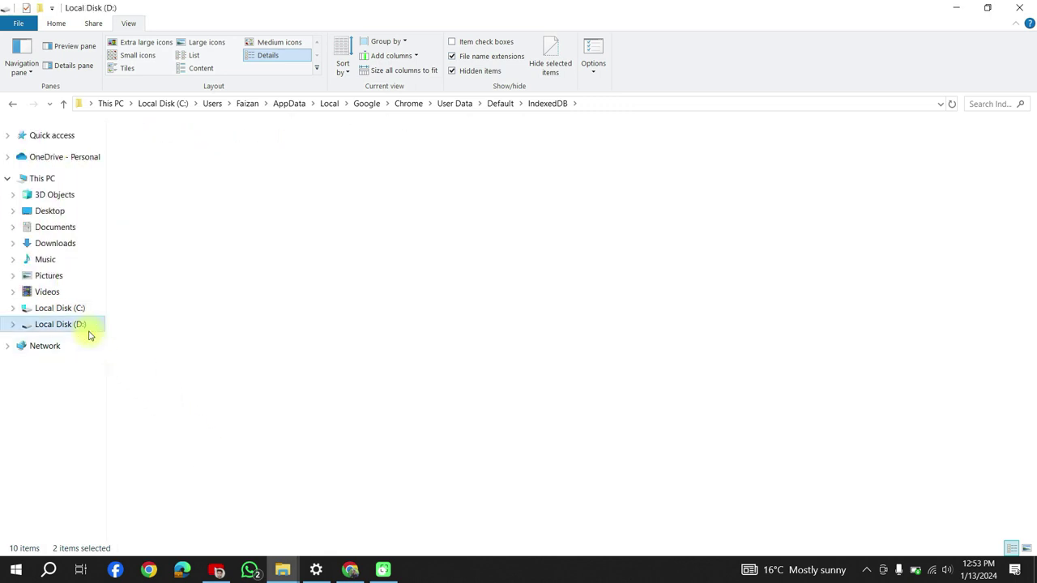
pyautogui.rightClick(417, 353)
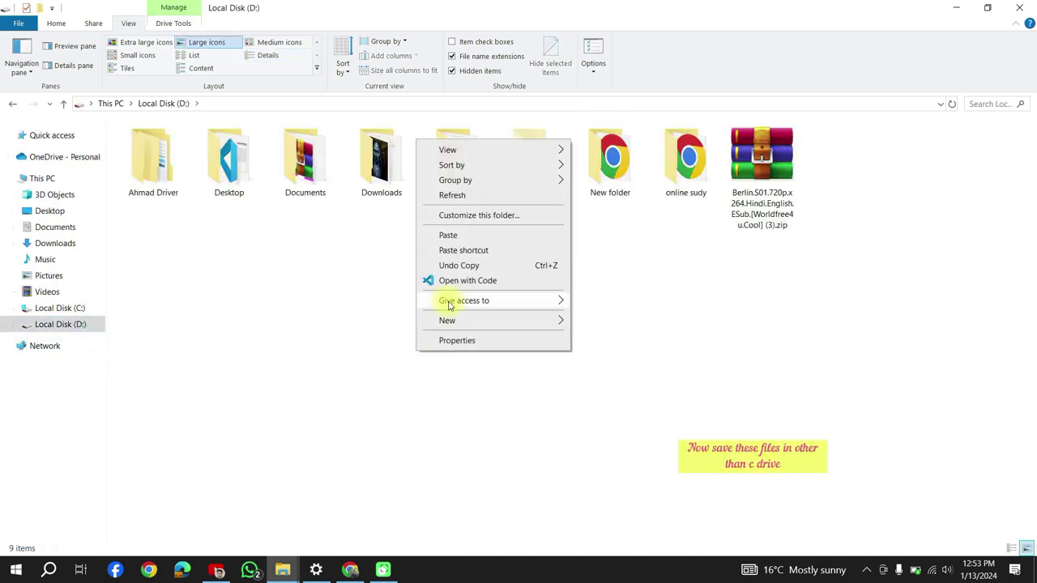
pyautogui.moveTo(455, 317)
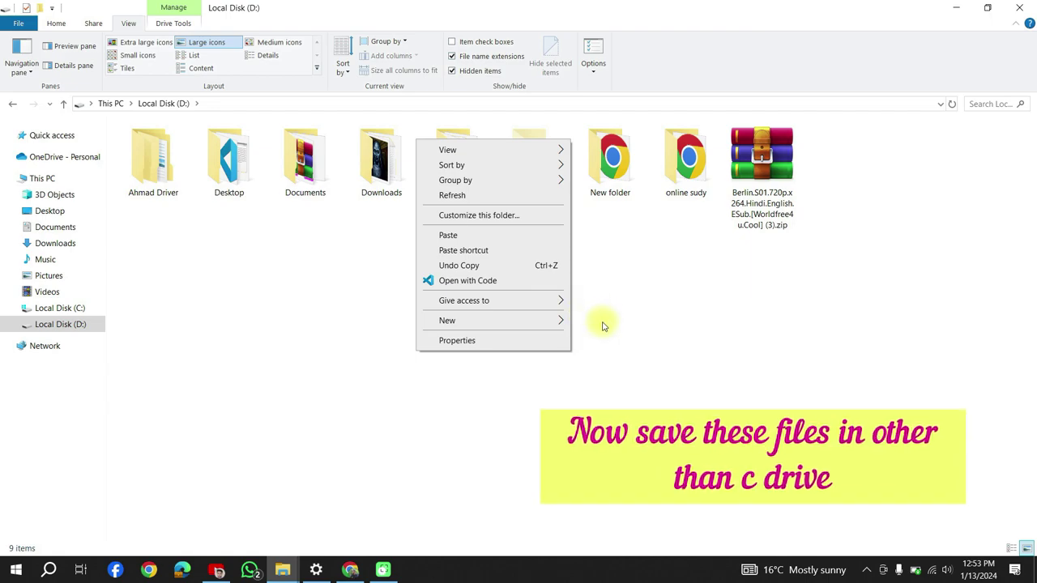
pyautogui.click(598, 323)
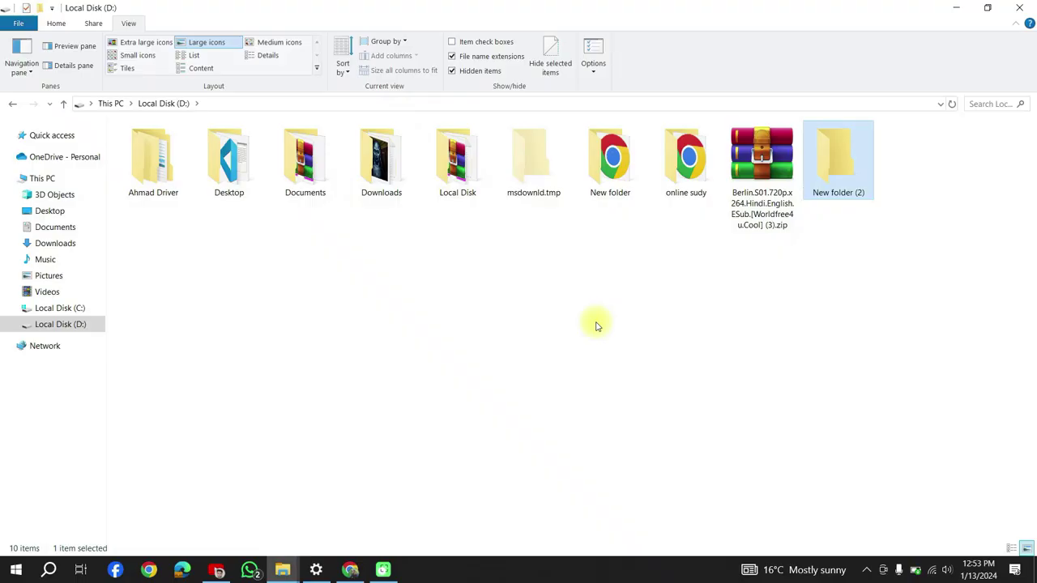
pyautogui.press('Return')
pyautogui.rightClick(596, 324)
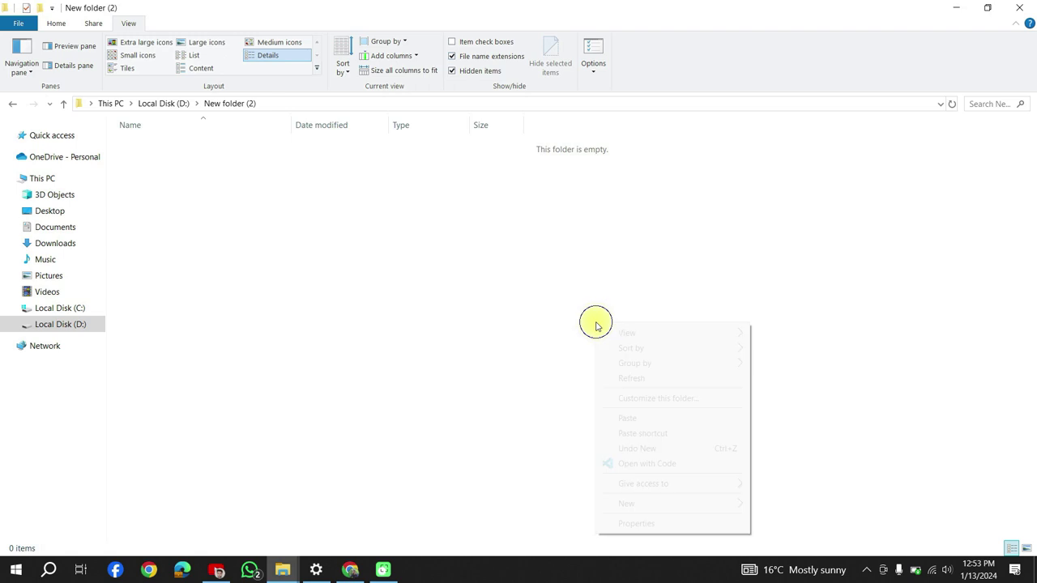
pyautogui.click(646, 421)
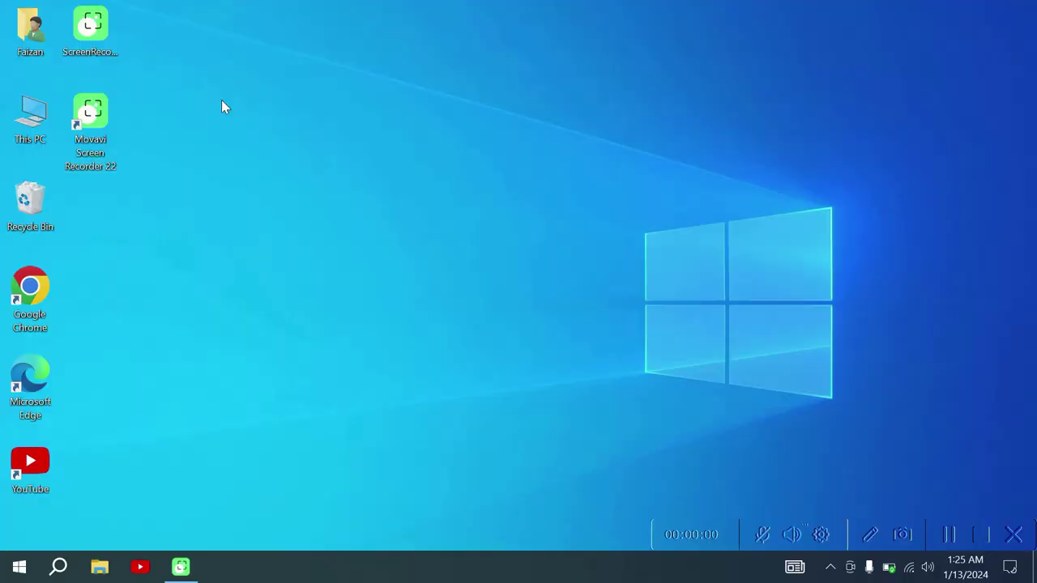
# Refresh the desktop, then open New folder (2) on Local Disk (D:).
pyautogui.rightClick(222, 100)
pyautogui.click(283, 150)
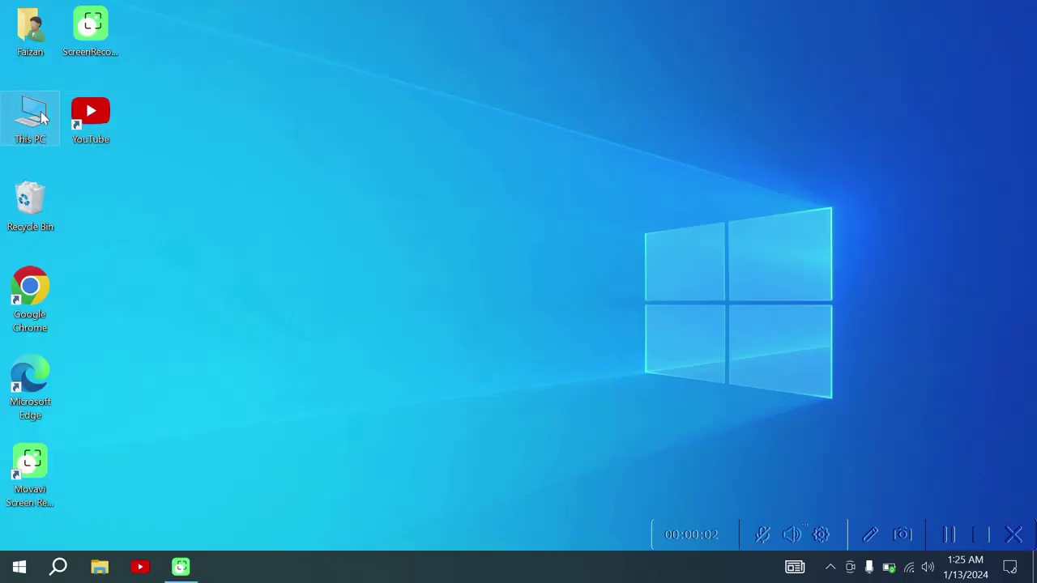
pyautogui.doubleClick(40, 111)
pyautogui.doubleClick(489, 224)
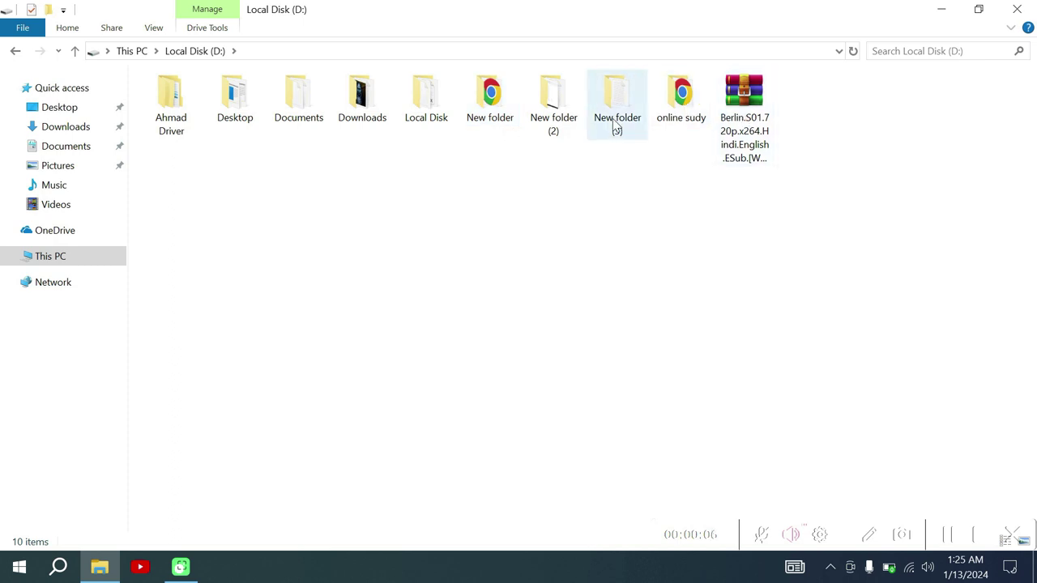
pyautogui.doubleClick(552, 129)
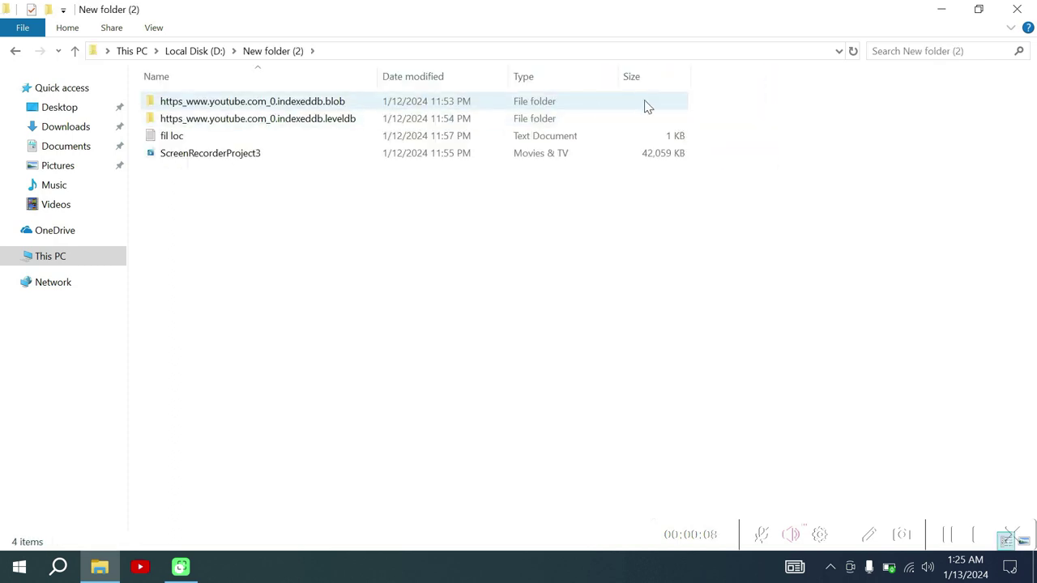
# Copy the https_www.youtube.com_0.indexeddb.blob and https_www.youtube.com_0.indexeddb.leveldb folders from New folder (2).
pyautogui.moveTo(705, 120); pyautogui.dragTo(210, 97)
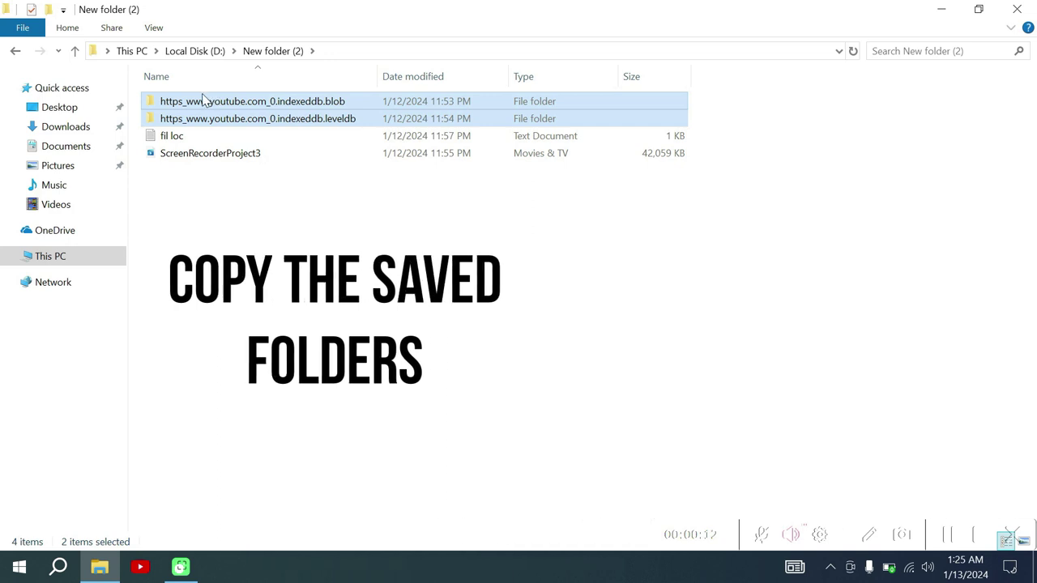
pyautogui.rightClick(207, 99)
pyautogui.click(251, 297)
pyautogui.click(250, 297)
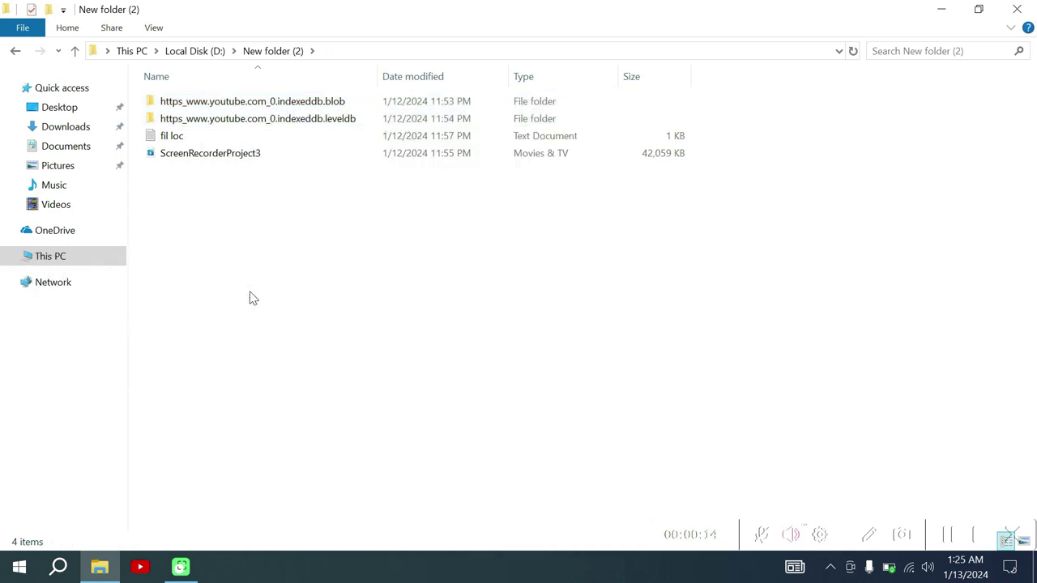
# Return to This PC and open the user's profile folder under Users on Local Disk (C:).
pyautogui.click(97, 259)
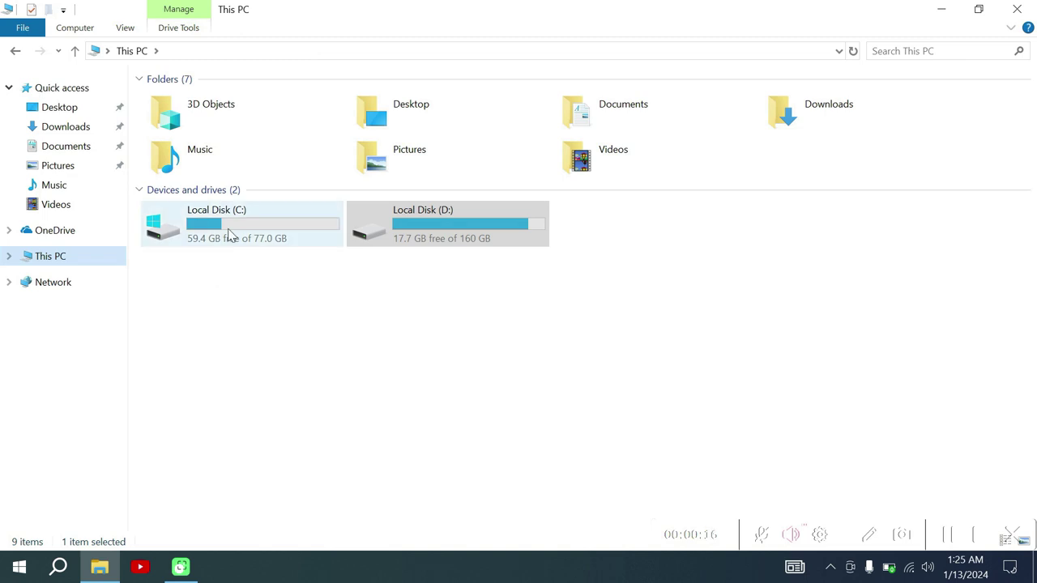
pyautogui.doubleClick(229, 232)
pyautogui.doubleClick(209, 172)
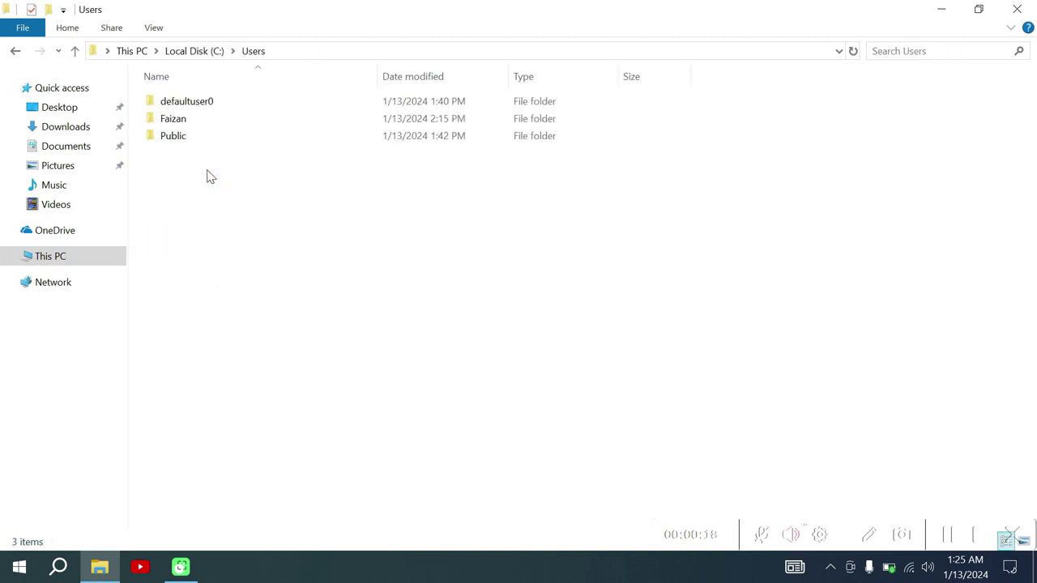
pyautogui.doubleClick(186, 119)
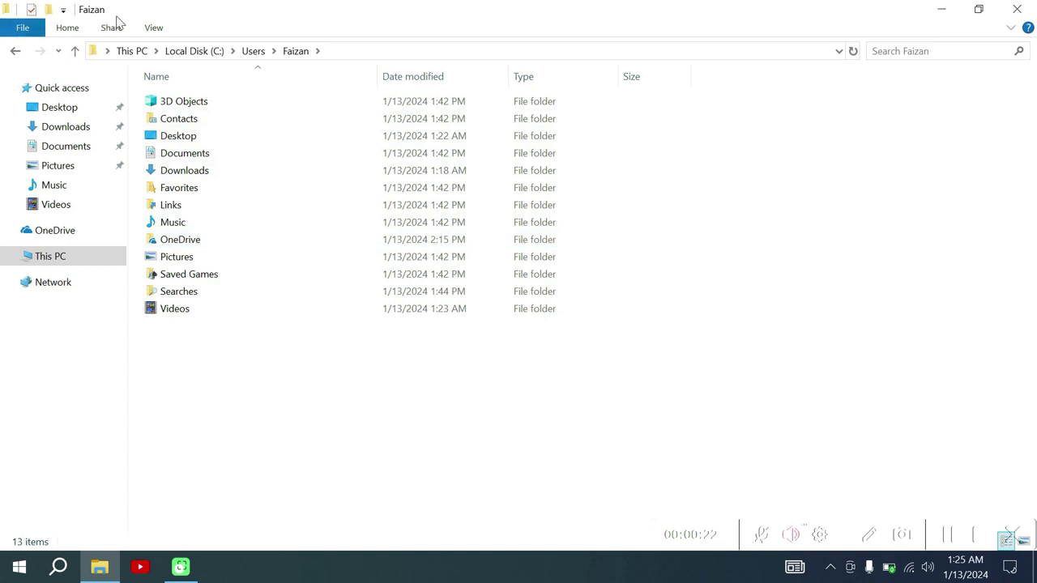
# Set the folder options to show hidden files, folders, and drives, and apply the change.
pyautogui.click(154, 28)
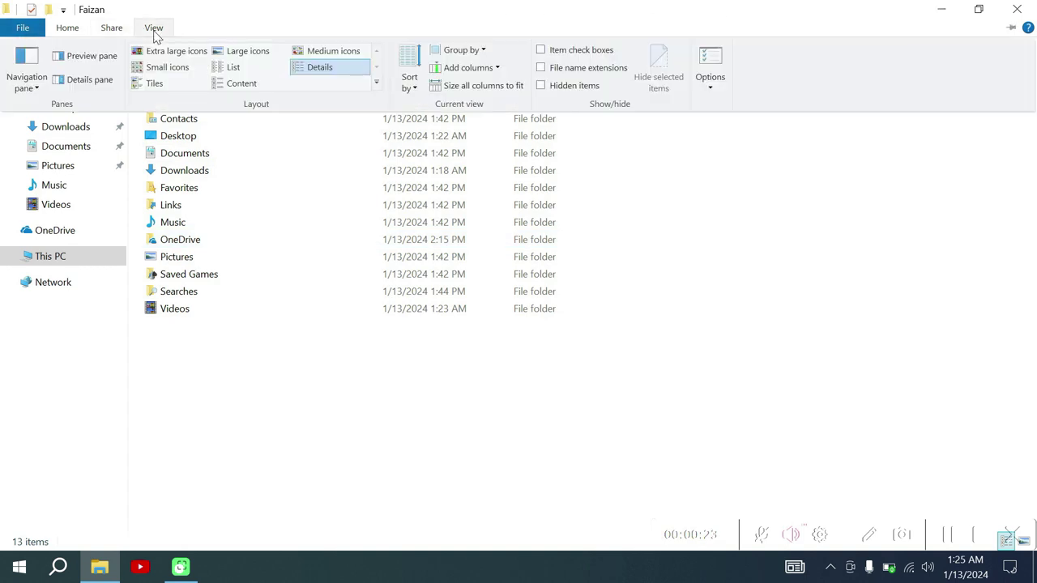
pyautogui.click(718, 88)
pyautogui.click(770, 104)
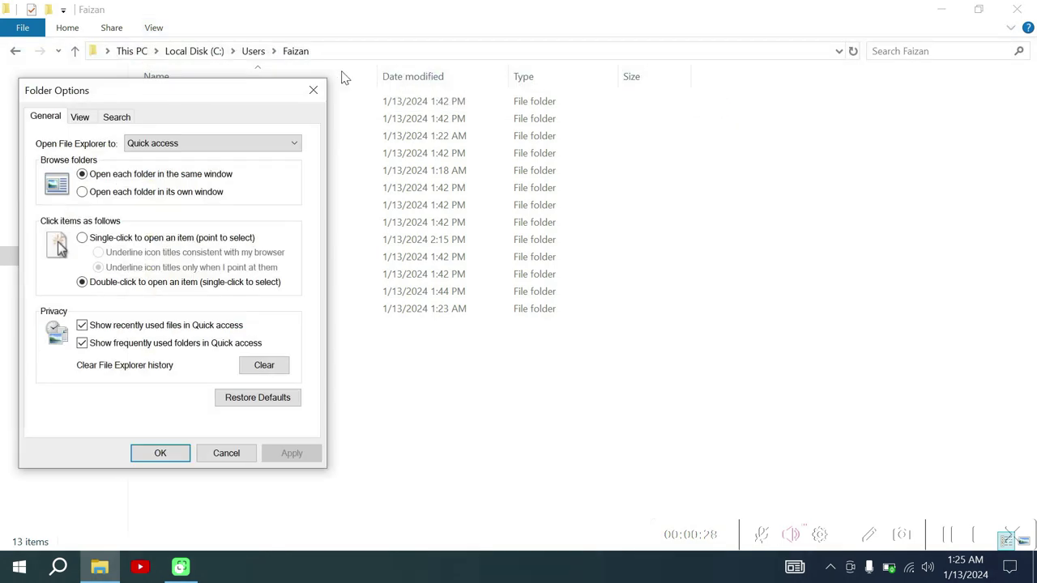
pyautogui.click(81, 118)
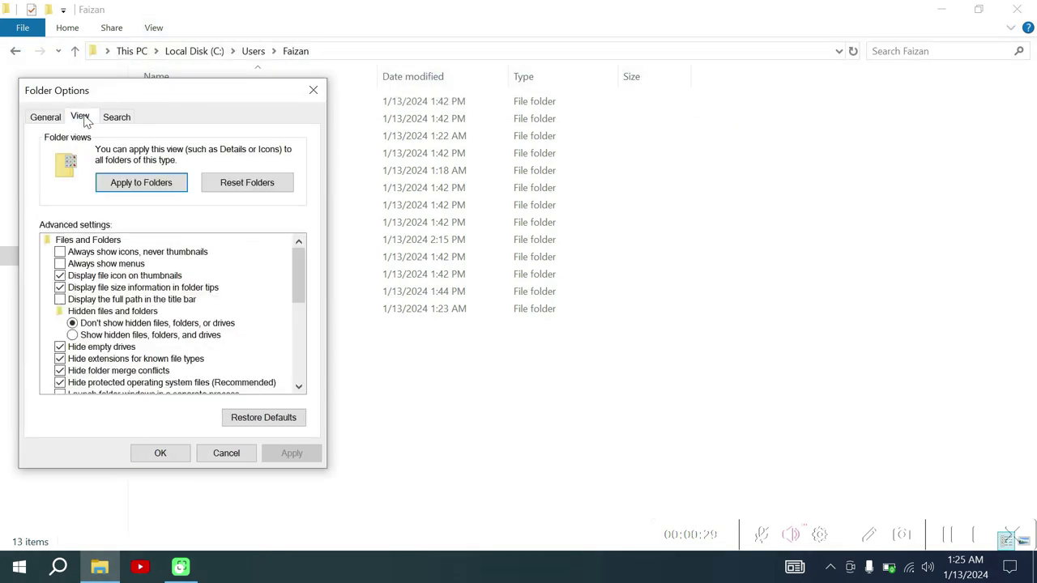
pyautogui.click(119, 336)
pyautogui.click(277, 452)
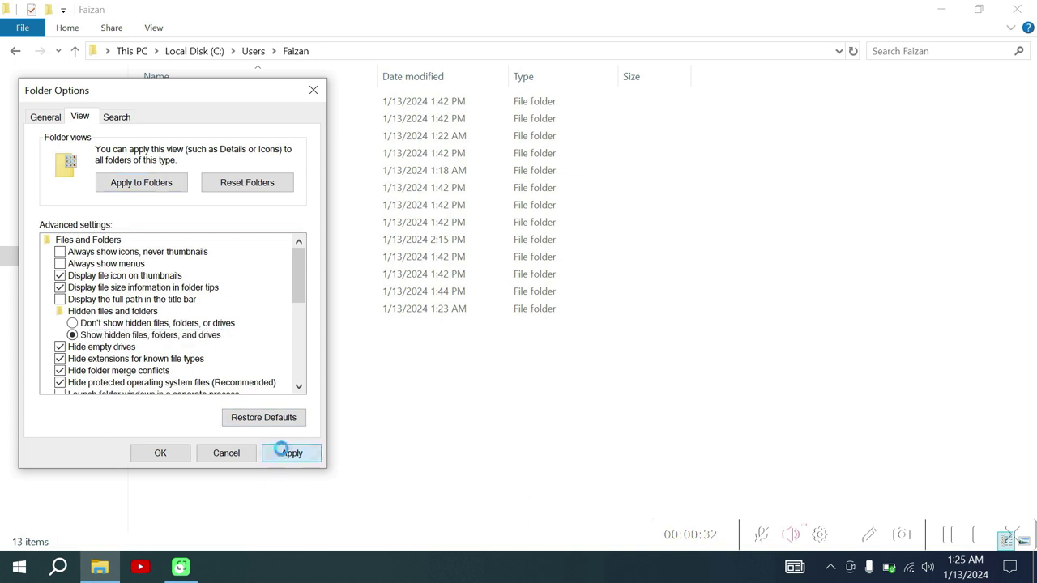
pyautogui.click(161, 452)
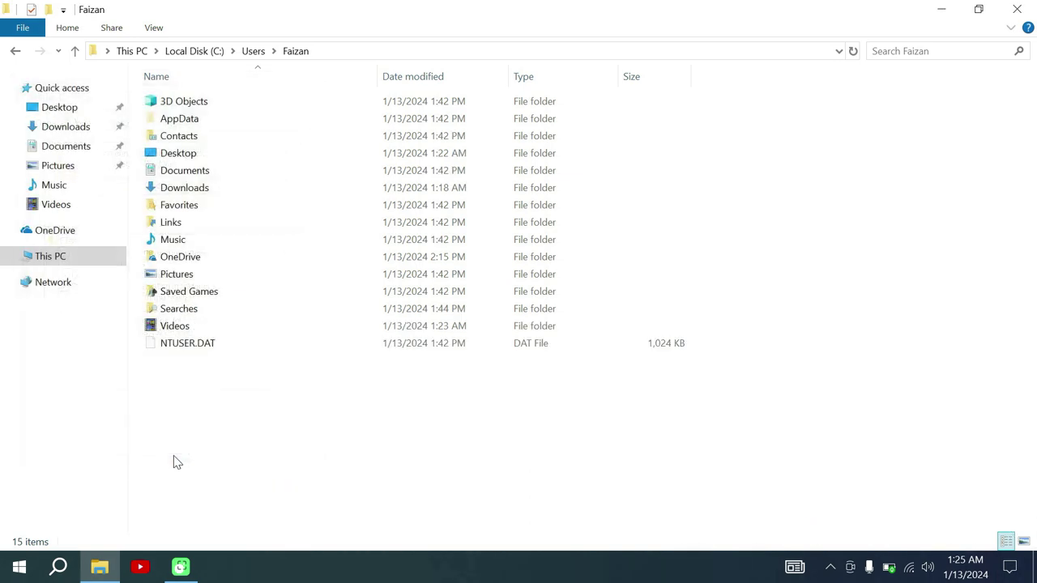
# Open Chrome's default profile folder at AppData > Local > Google > Chrome > User Data > Default.
pyautogui.click(187, 123)
pyautogui.doubleClick(186, 123)
pyautogui.doubleClick(191, 102)
pyautogui.doubleClick(193, 154)
pyautogui.doubleClick(194, 108)
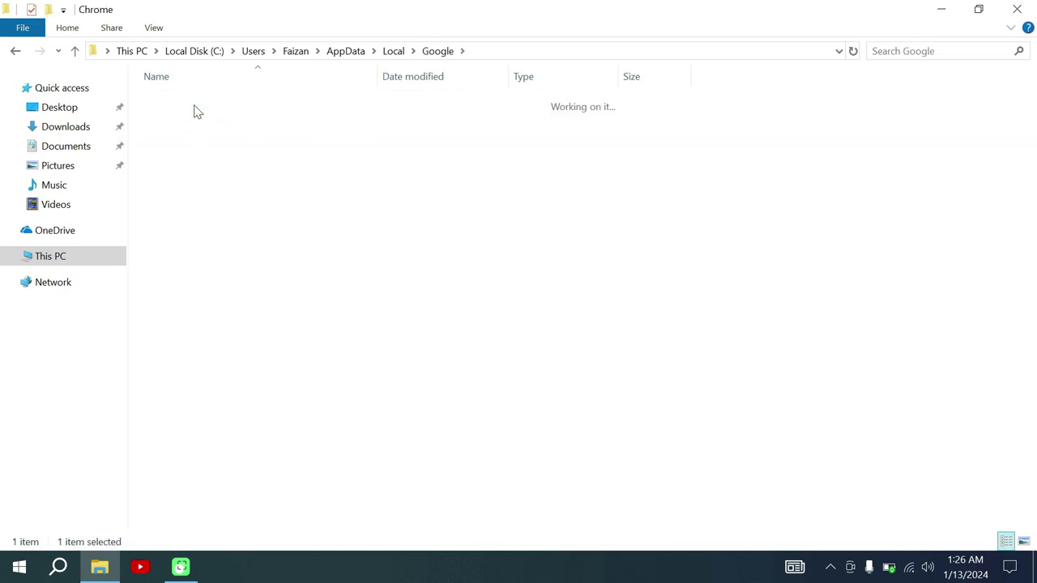
pyautogui.doubleClick(194, 110)
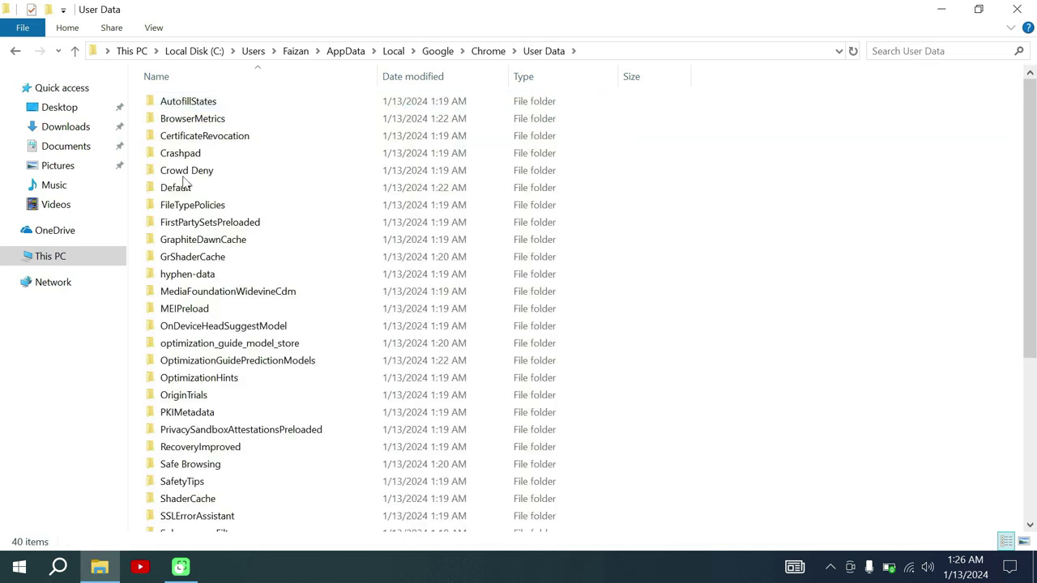
pyautogui.click(183, 188)
pyautogui.doubleClick(183, 189)
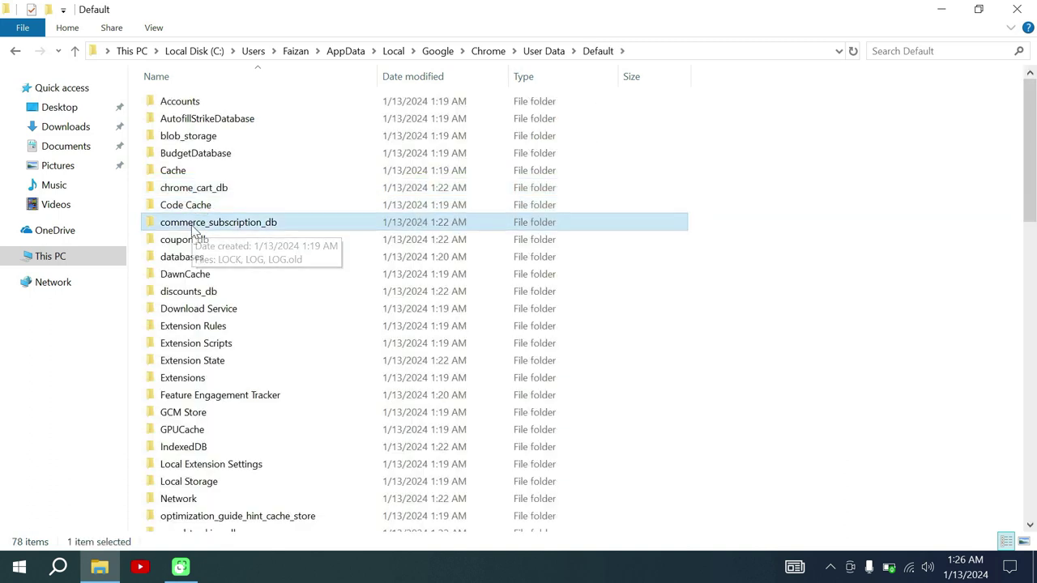
# Find the IndexedDB folder inside Default and open it.
pyautogui.press('c')
pyautogui.press('c')
pyautogui.press('c')
pyautogui.press('c')
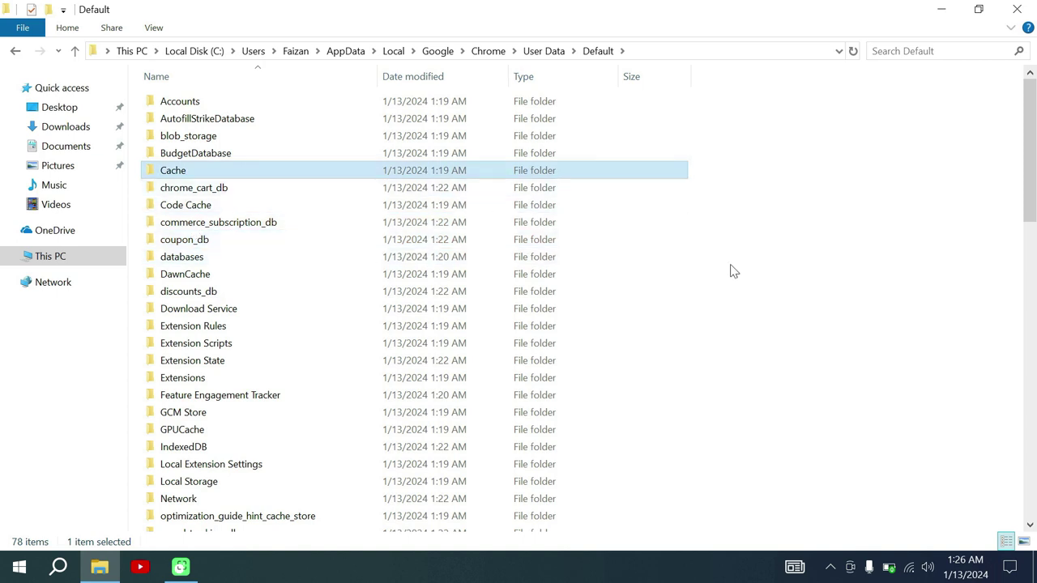
pyautogui.press('i')
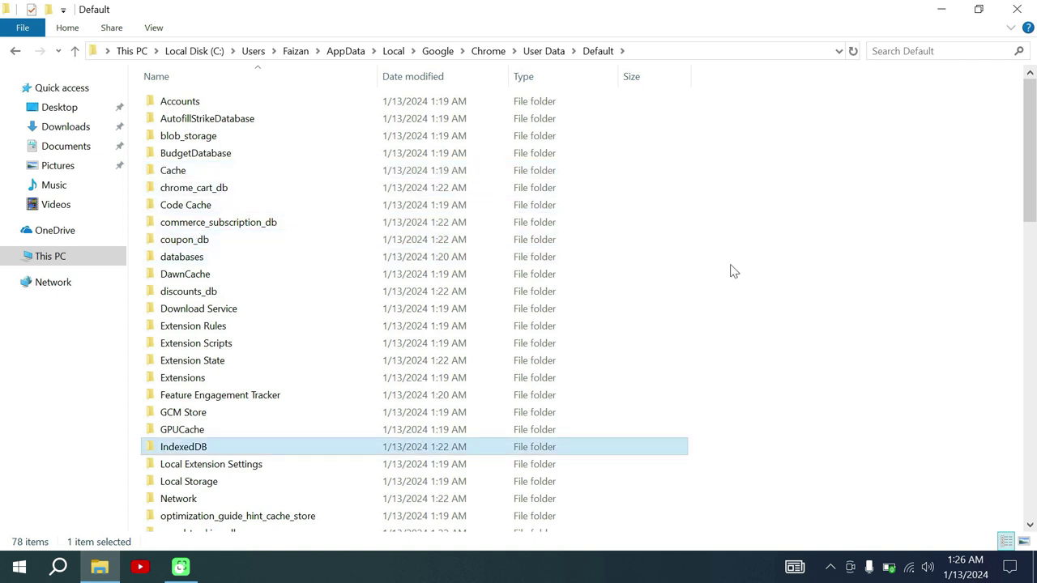
pyautogui.click(217, 450)
pyautogui.doubleClick(264, 451)
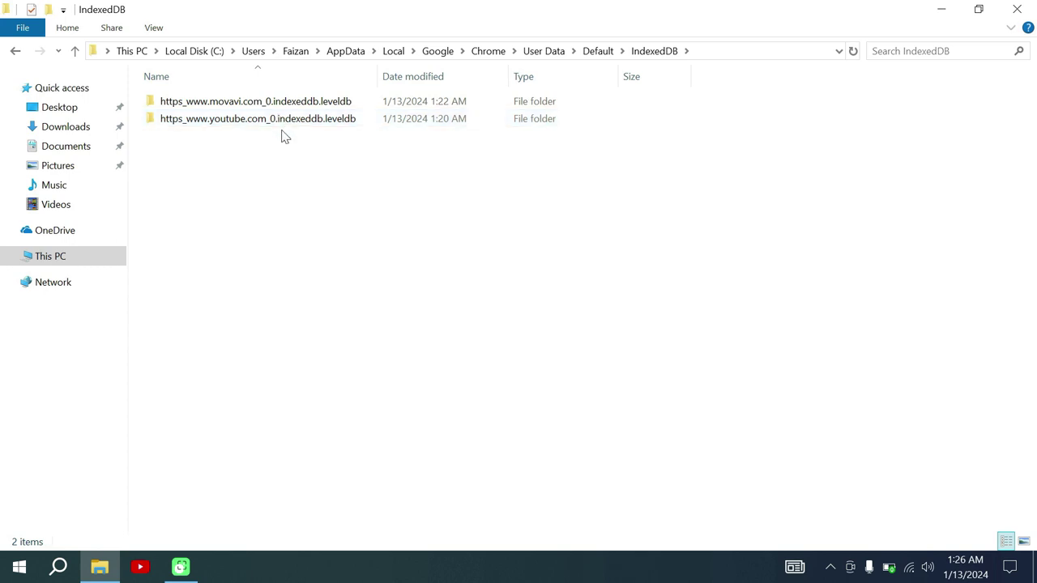
# Paste the copied YouTube folders into IndexedDB, replacing the files in the destination, and close the File Explorer window.
pyautogui.rightClick(293, 159)
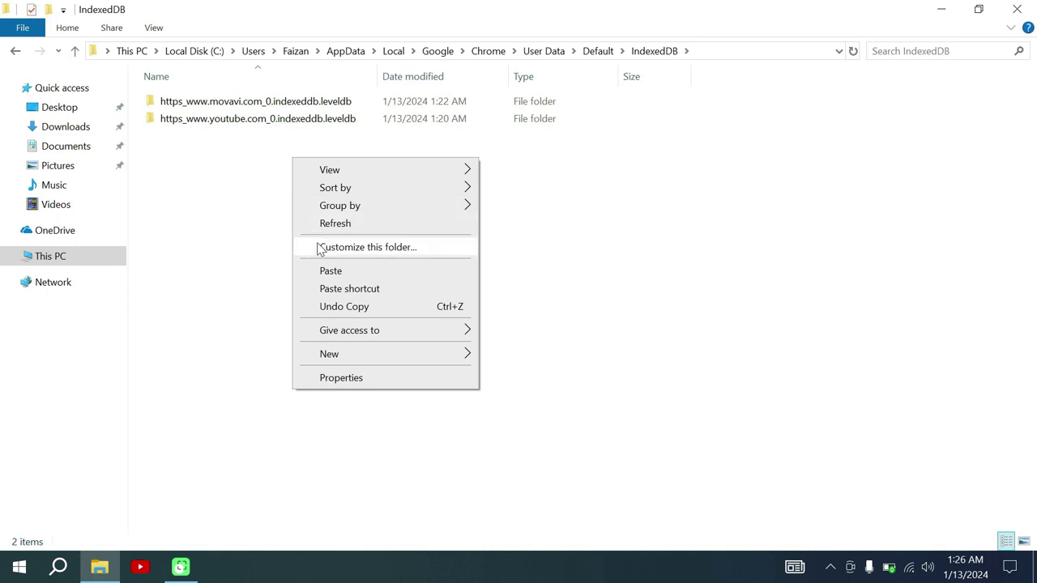
pyautogui.click(329, 272)
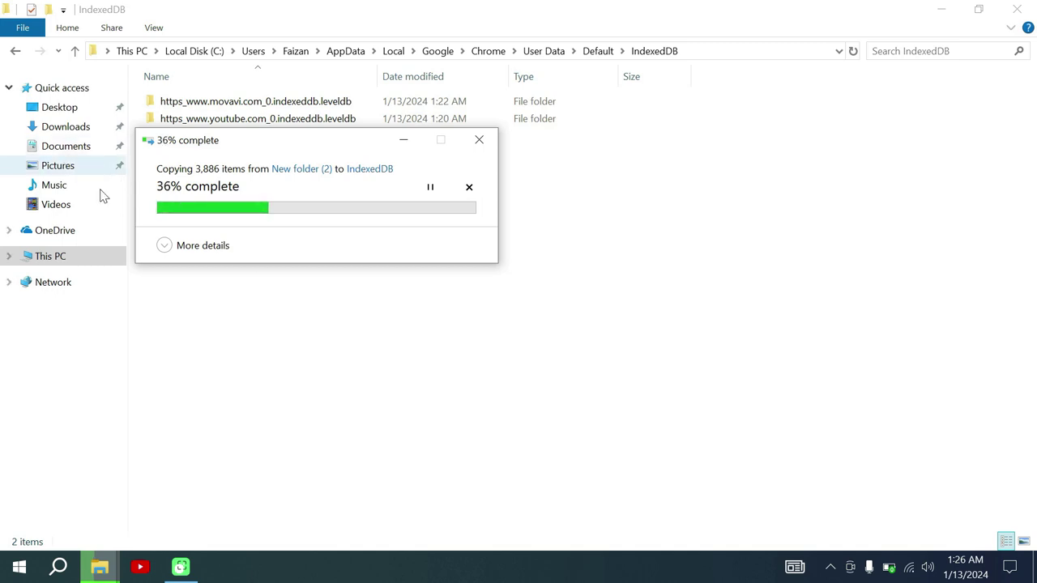
pyautogui.click(165, 245)
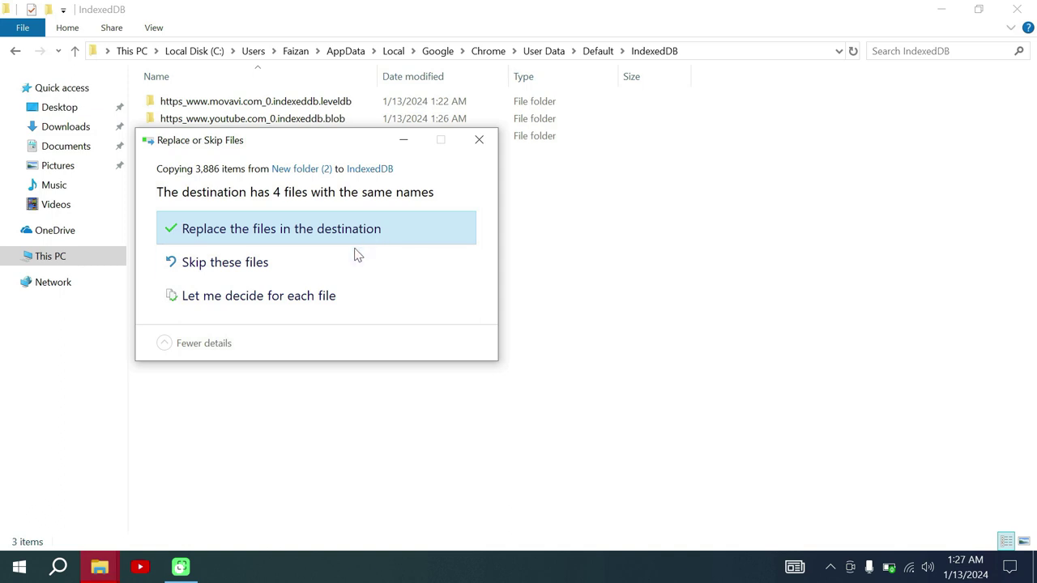
pyautogui.click(229, 235)
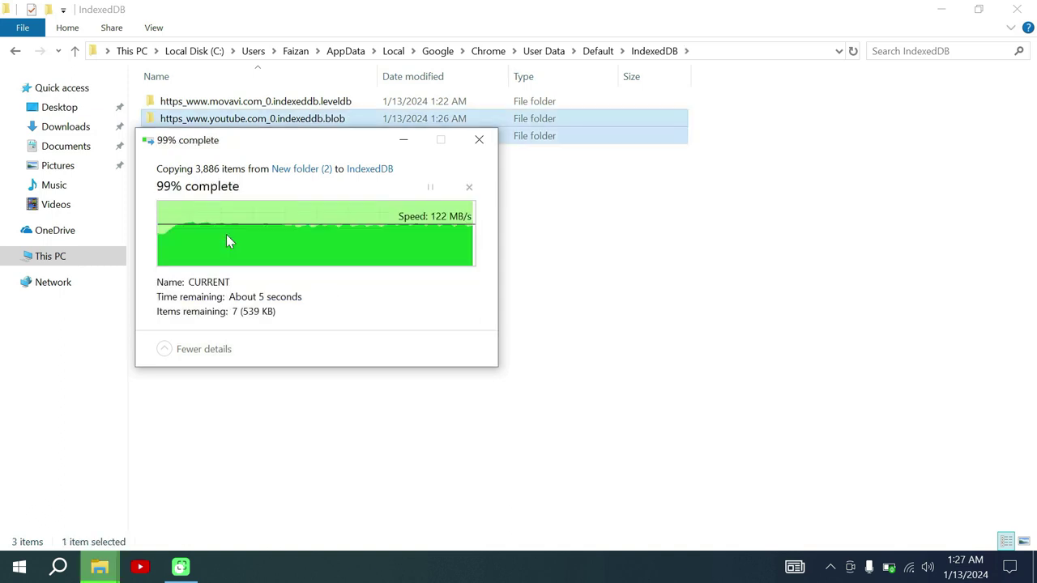
pyautogui.click(328, 242)
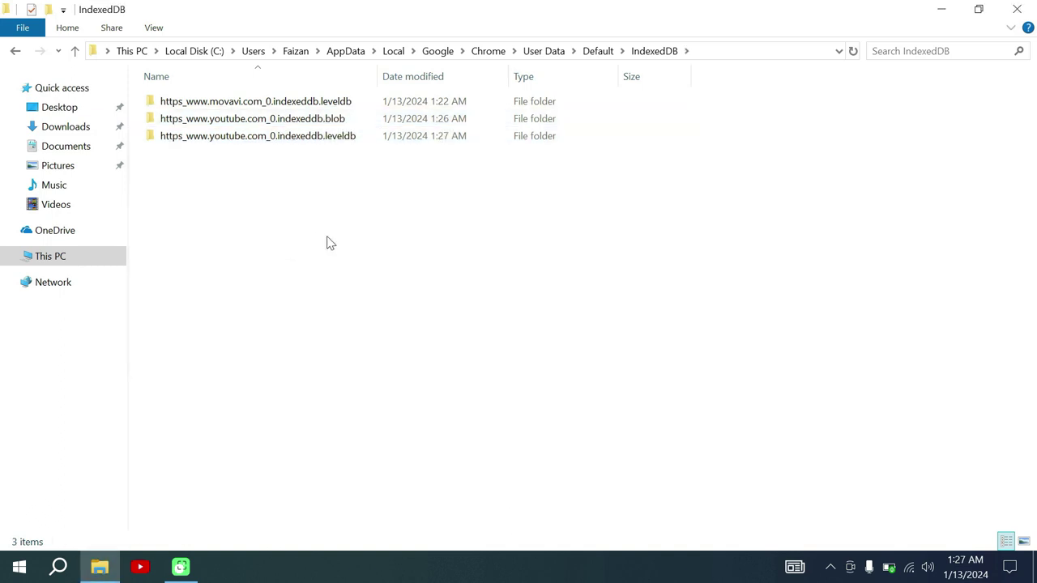
pyautogui.click(1017, 9)
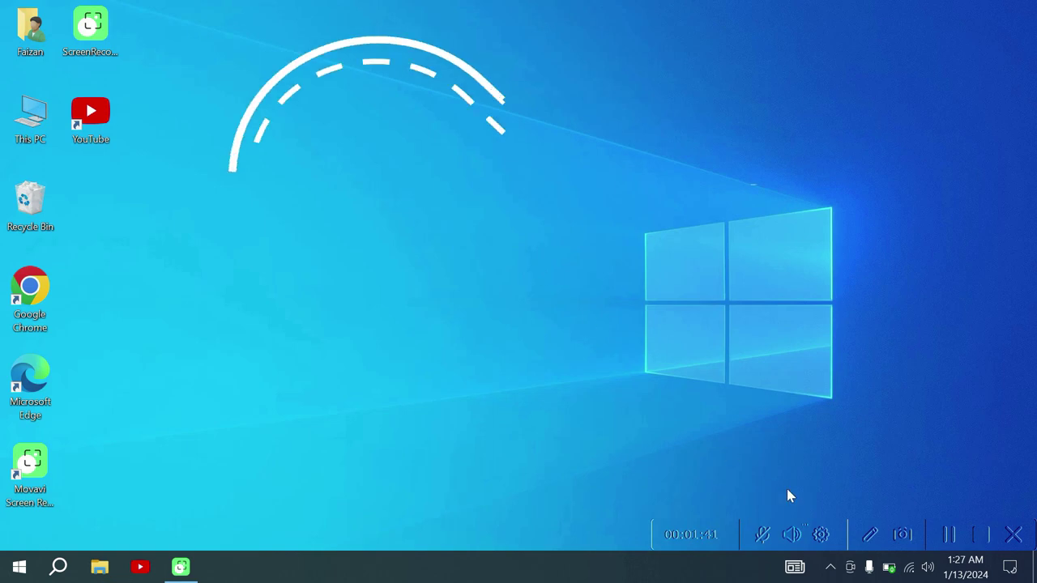
# Refresh the desktop, then switch to the YouTube app and open its Downloads page.
pyautogui.rightClick(121, 214)
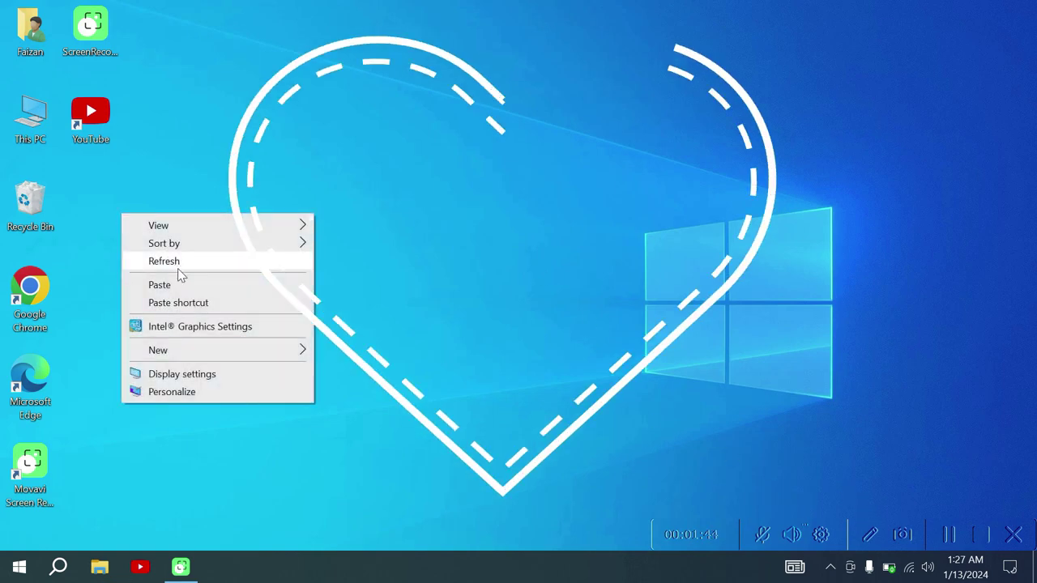
pyautogui.click(178, 265)
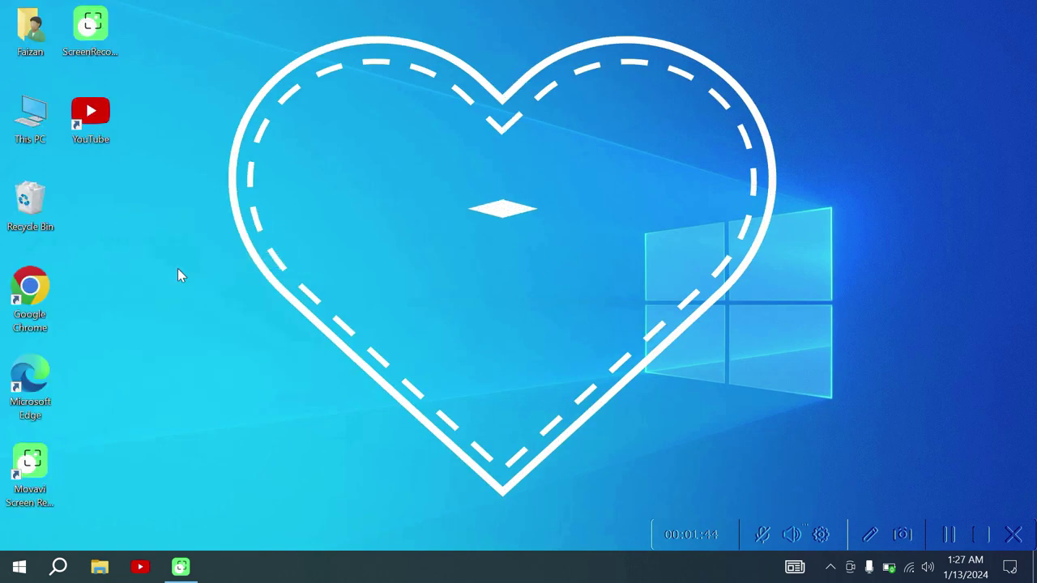
pyautogui.doubleClick(98, 120)
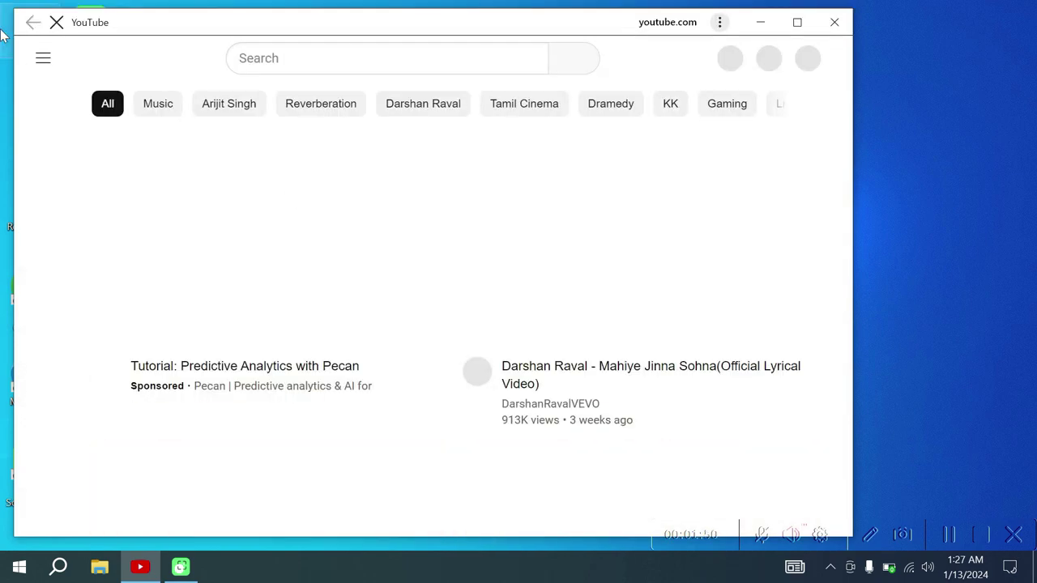
pyautogui.click(44, 60)
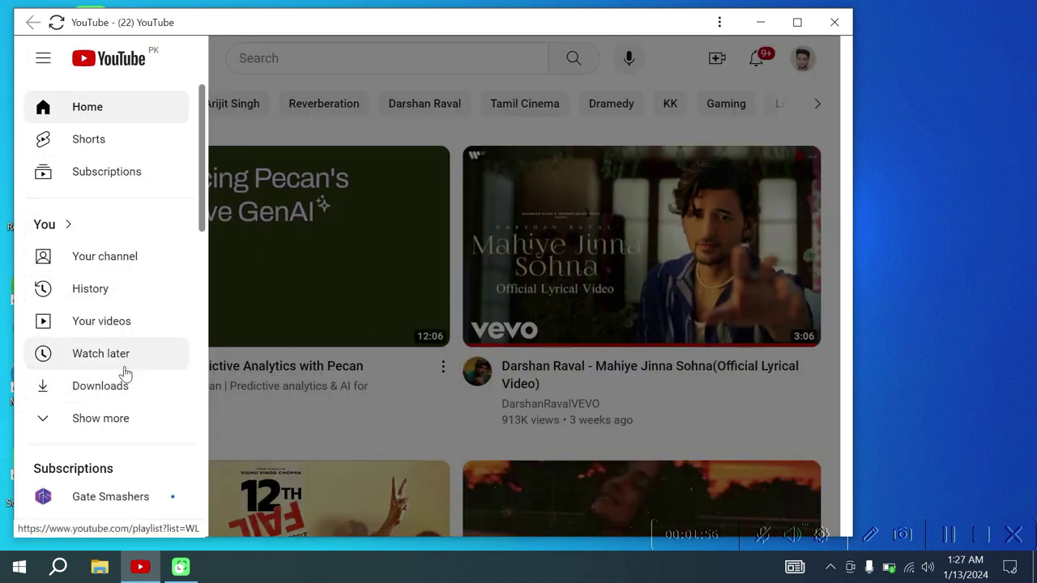
pyautogui.click(123, 389)
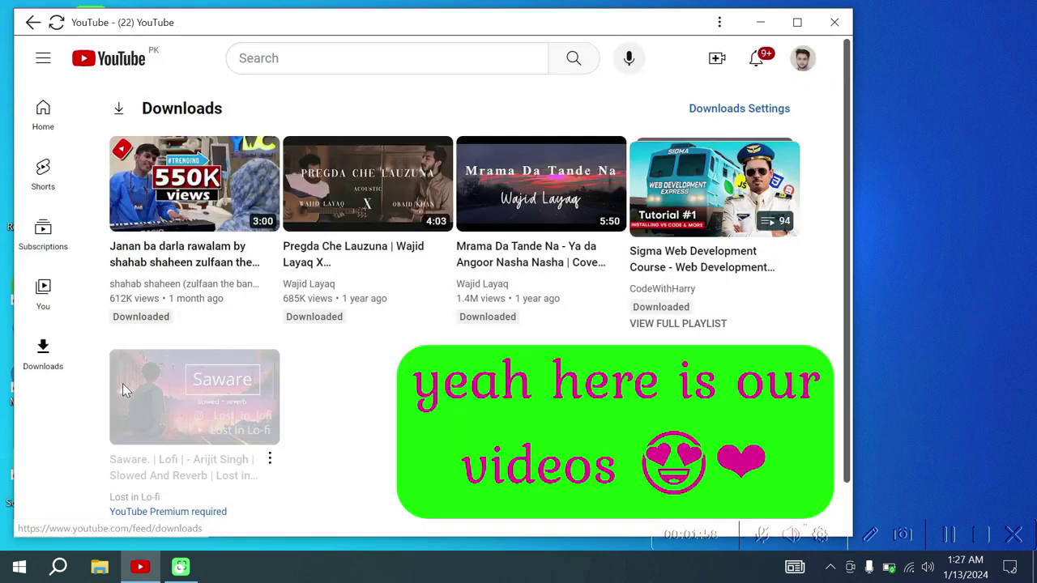
# Play the downloaded Sigma Web Development Course playlist and switch to its Introduction to JavaScript video, Tutorial #54.
pyautogui.click(725, 208)
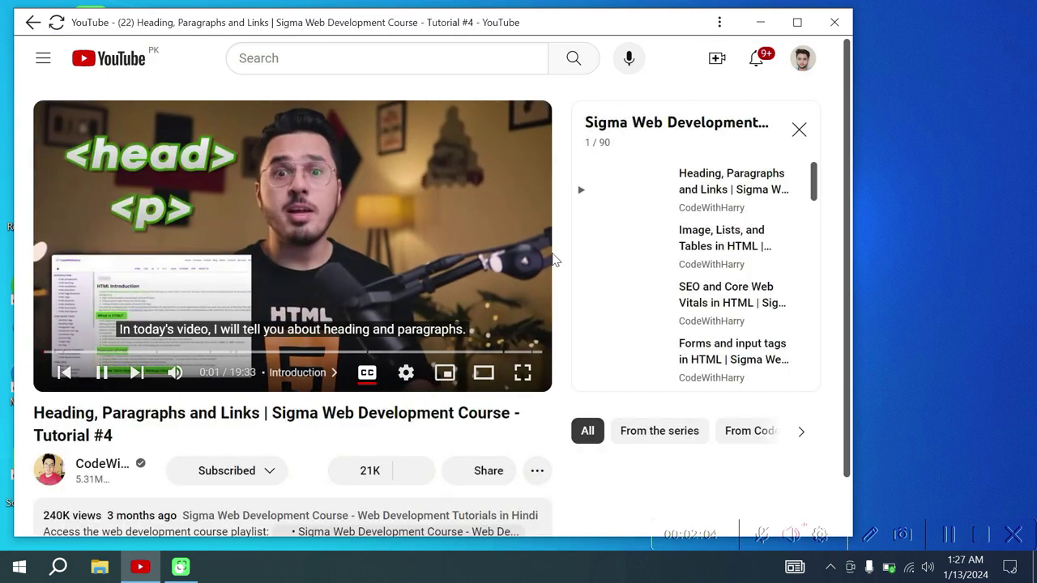
pyautogui.scroll(-15, 684, 268)
pyautogui.scroll(-10, 683, 267)
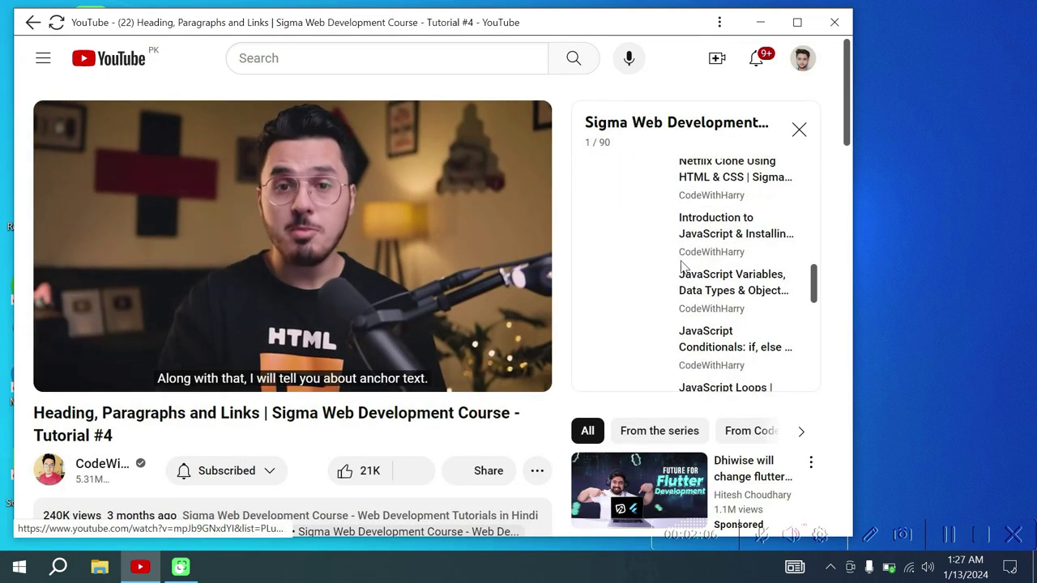
pyautogui.click(626, 225)
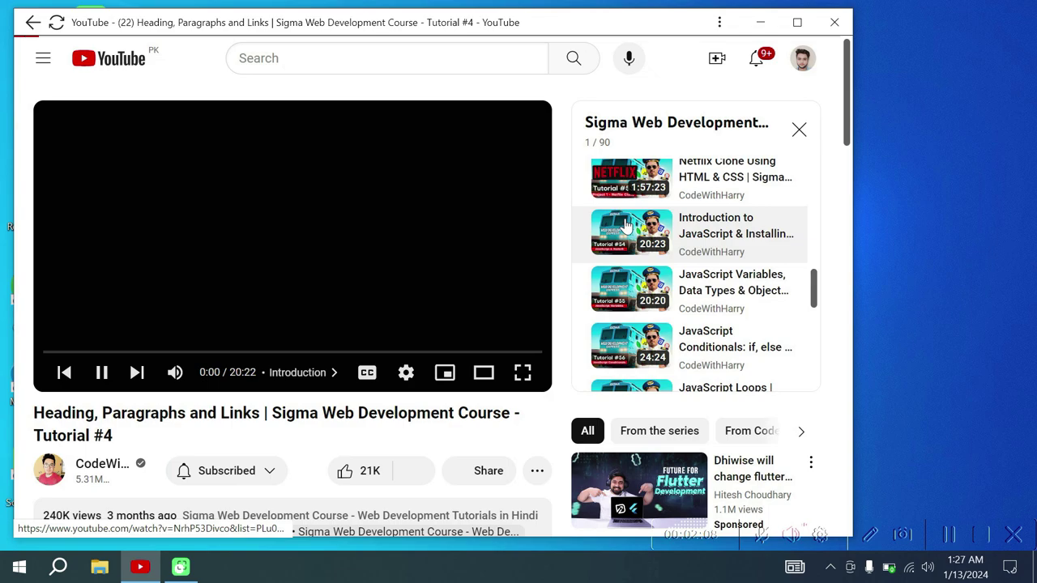